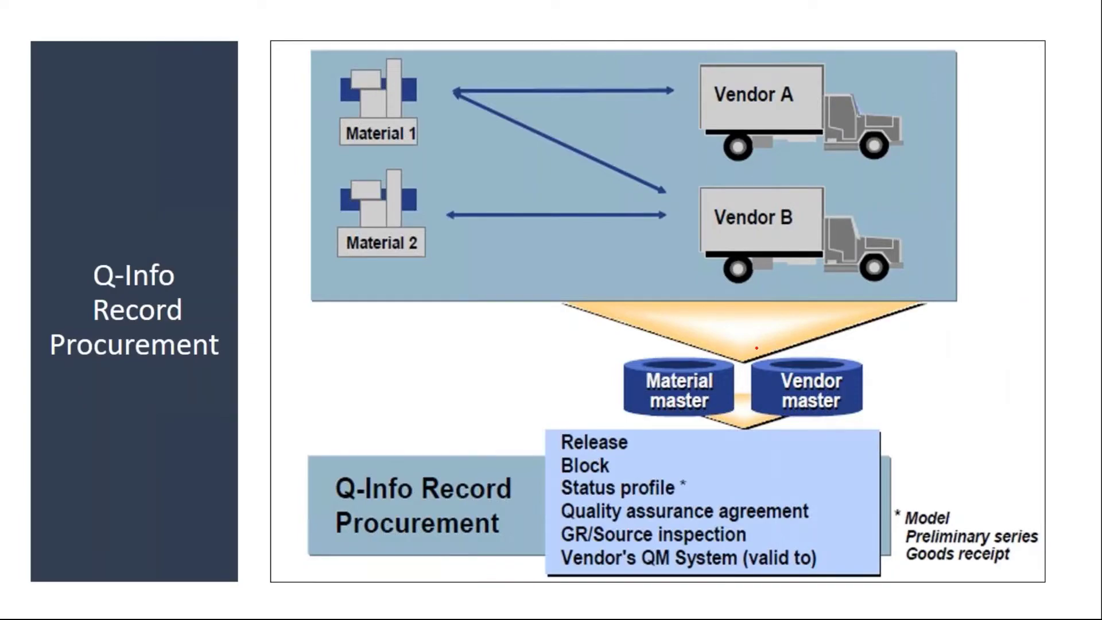
# - End the PowerPoint slide show on Q-Info Record Procurement
pyautogui.press('Escape')
# - On the remote server desktop, start SAP Logon and the S4HANA connection
pyautogui.click(475, 606)
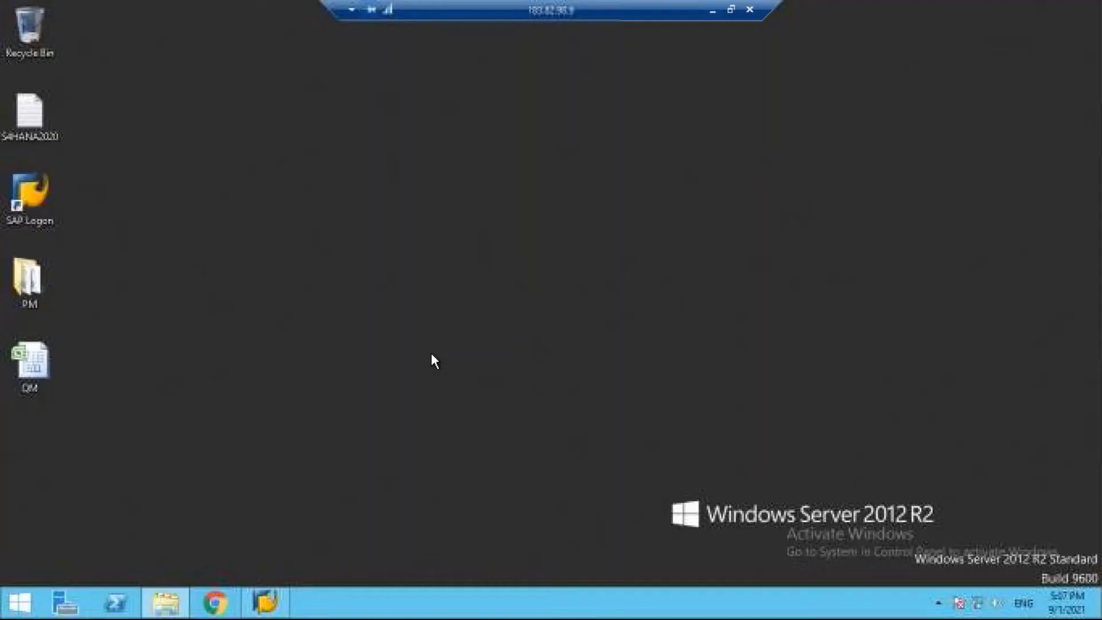
pyautogui.doubleClick(30, 192)
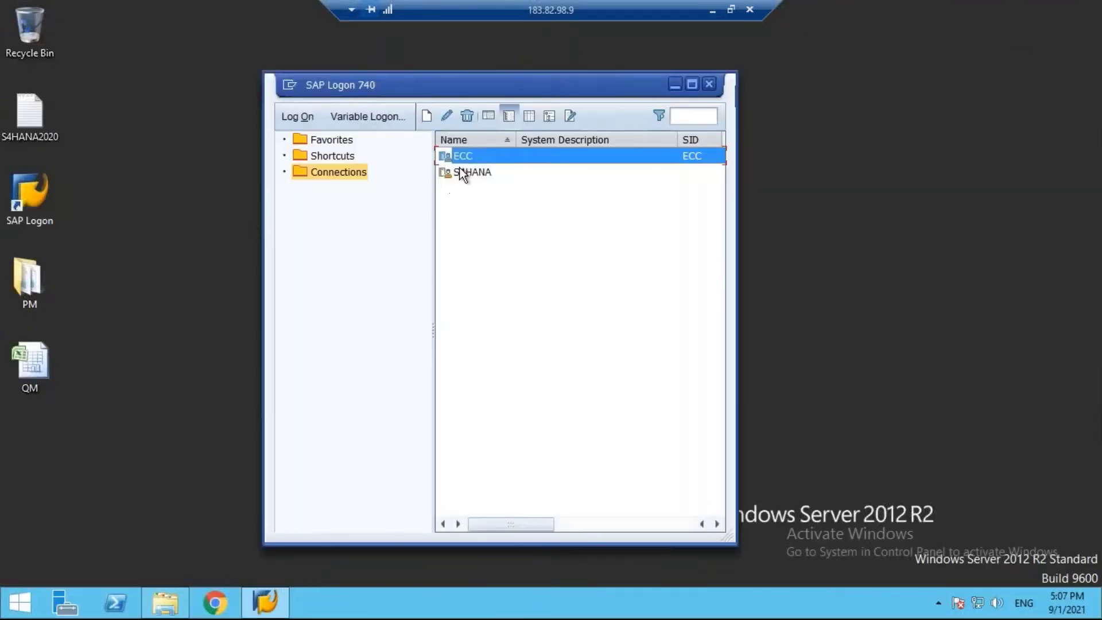
pyautogui.doubleClick(462, 172)
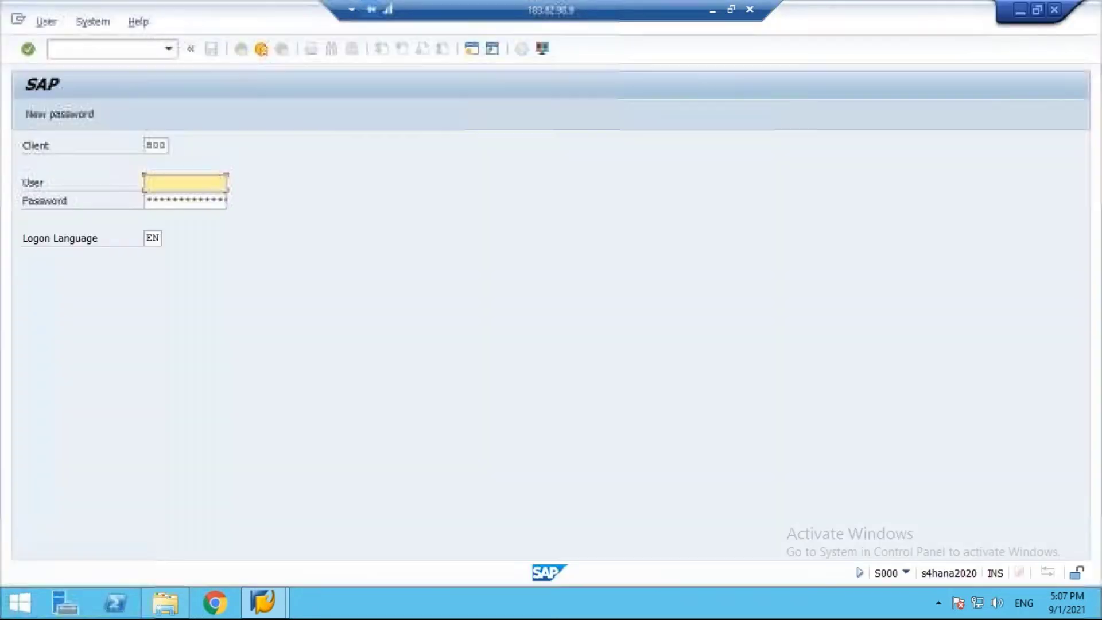
# - Log on to client 800 with the saved user name and the account password
pyautogui.click(184, 182)
pyautogui.click(164, 199)
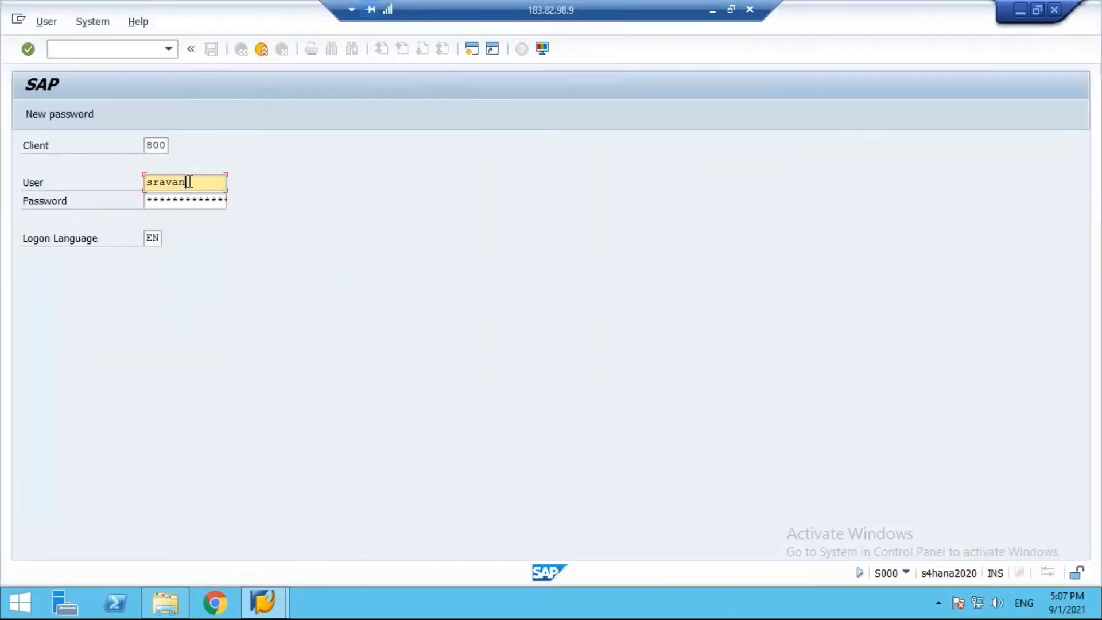
pyautogui.hotkey('shift', 'Home')
pyautogui.press('BackSpace')
pyautogui.click(167, 207)
pyautogui.press('Tab')
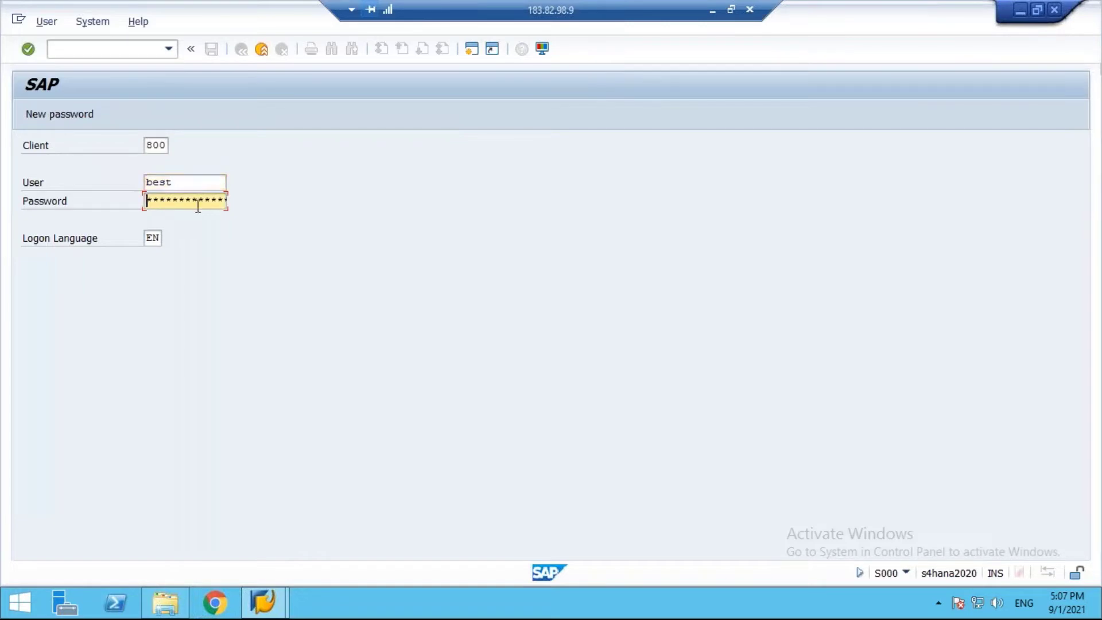
pyautogui.press('capslock')
pyautogui.write('*')
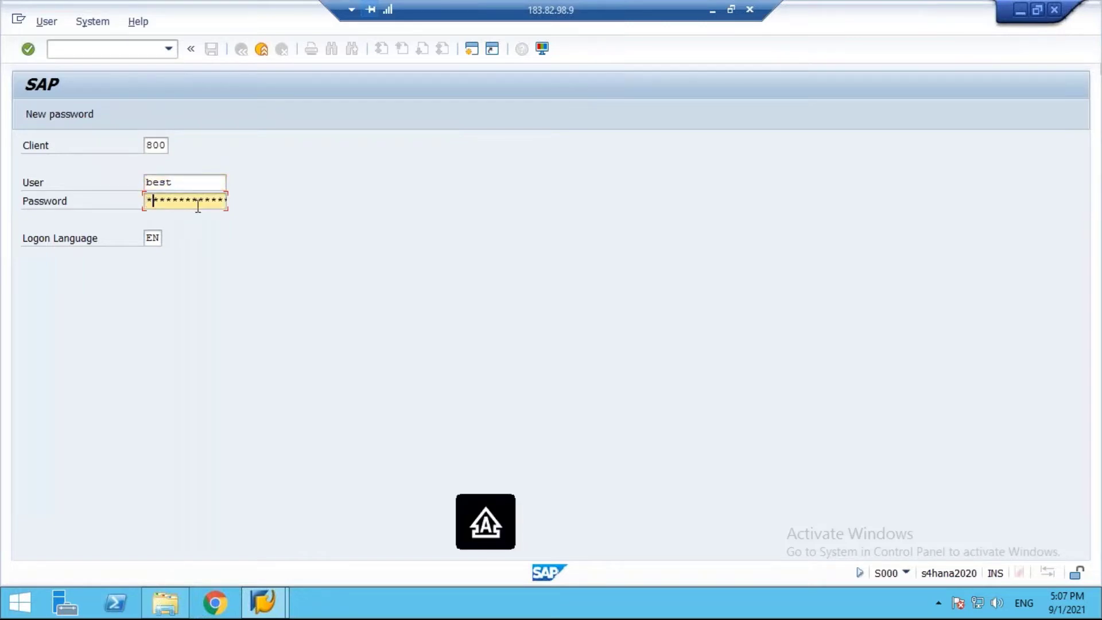
pyautogui.press('capslock')
pyautogui.write('********')
pyautogui.press('Return')
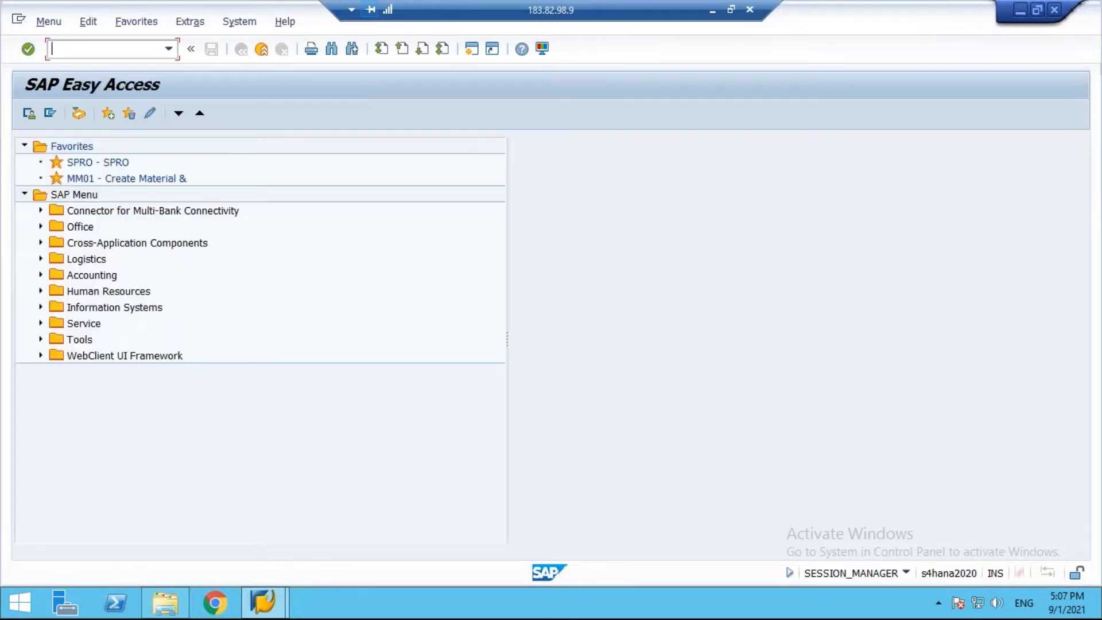
pyautogui.write('mm60')
pyautogui.press('Return')
pyautogui.click(247, 184)
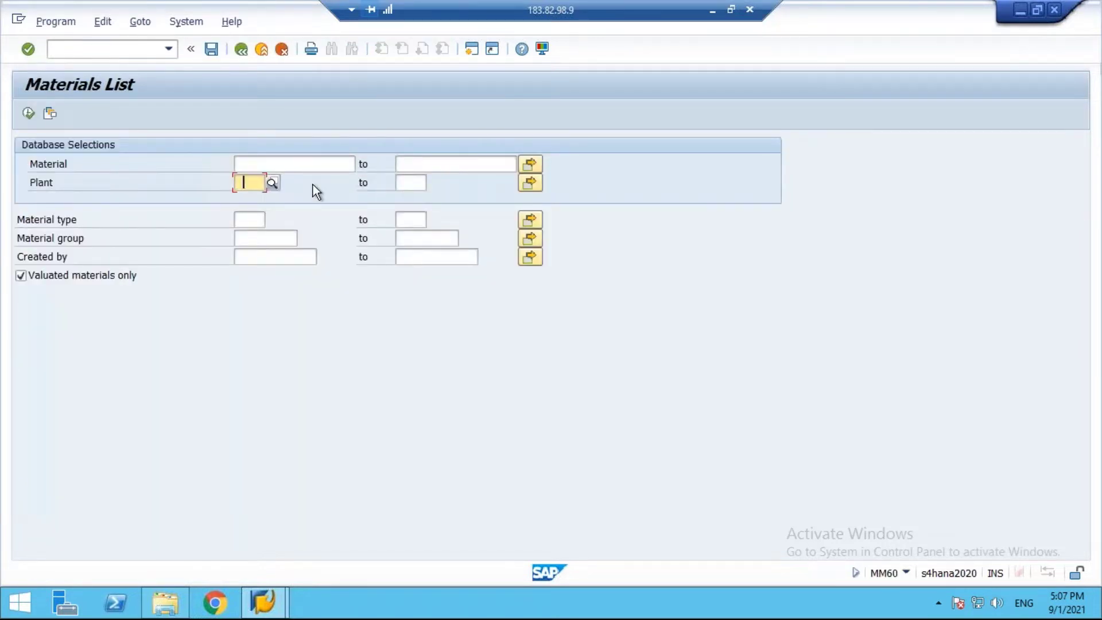
pyautogui.click(249, 198)
pyautogui.click(246, 219)
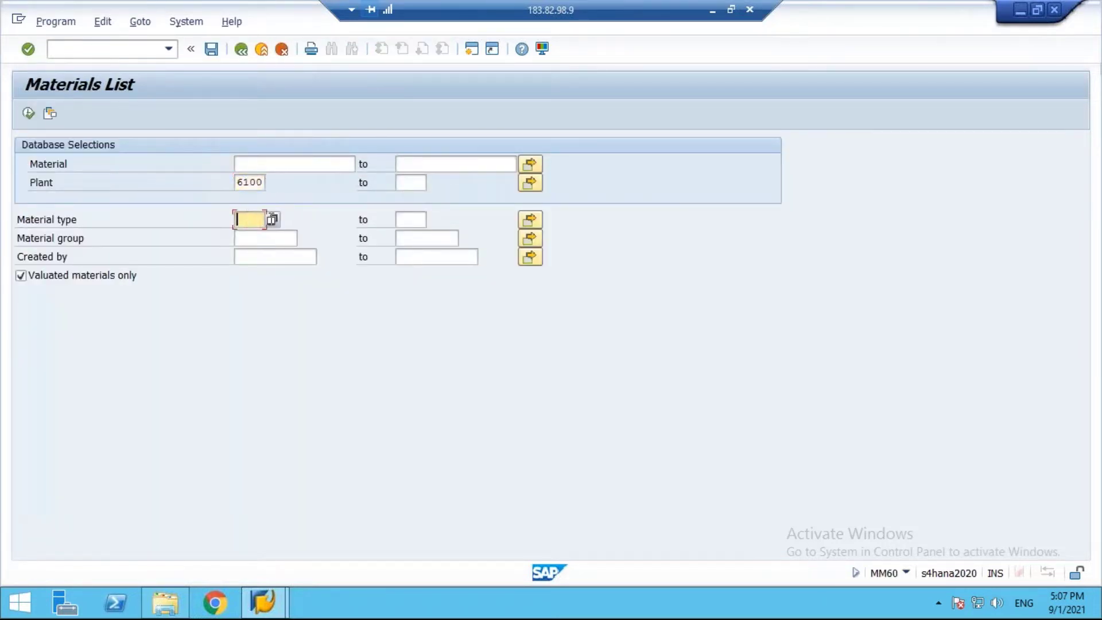
pyautogui.click(287, 257)
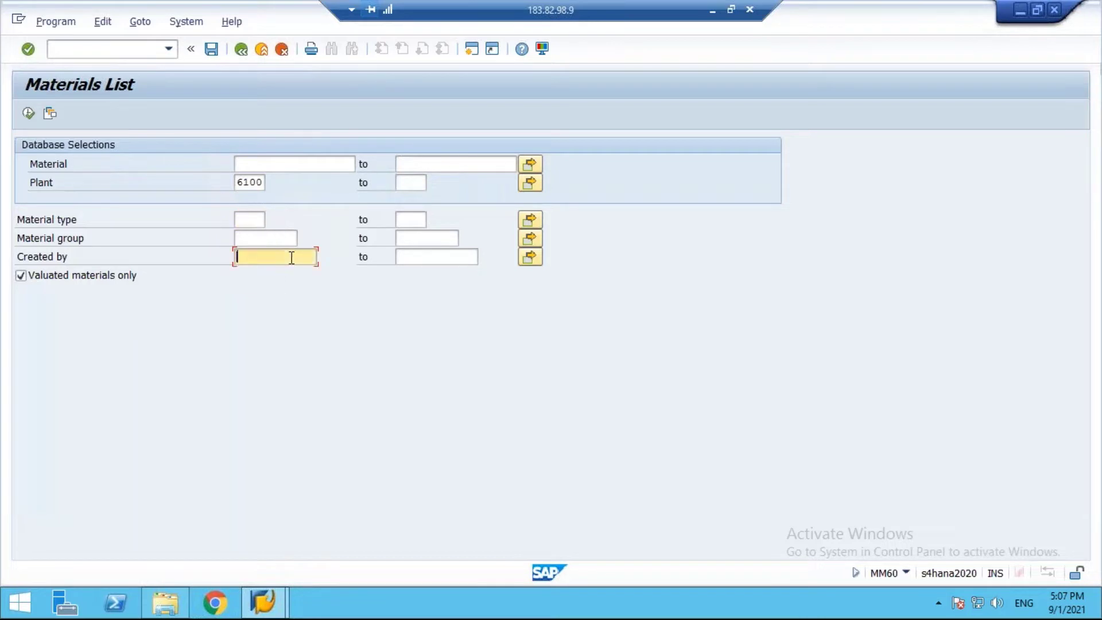
pyautogui.click(263, 271)
pyautogui.click(28, 113)
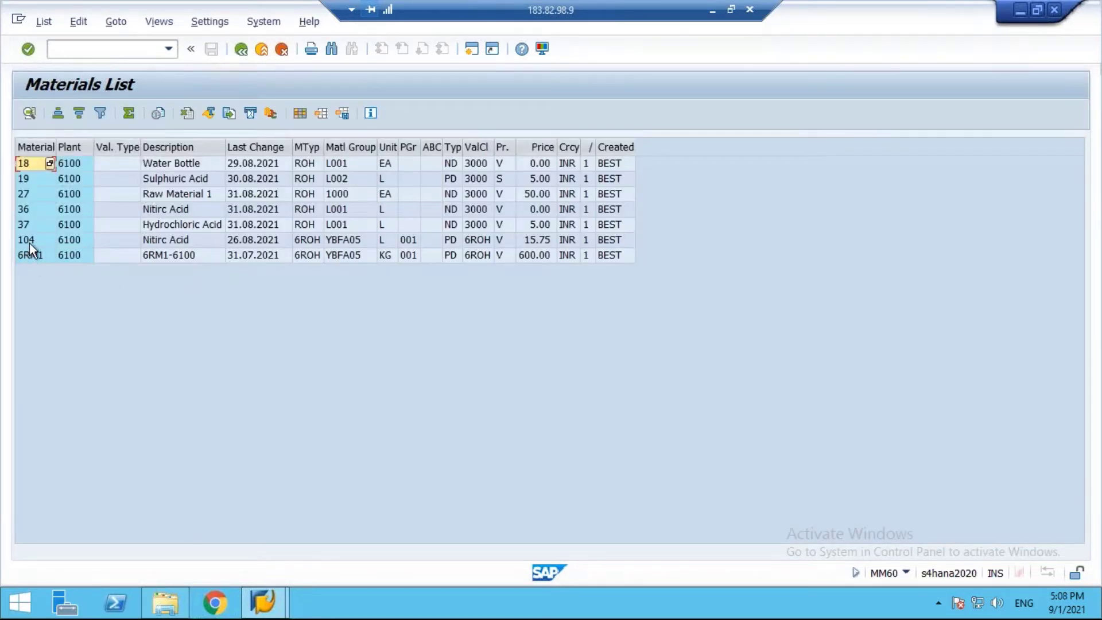
pyautogui.click(27, 240)
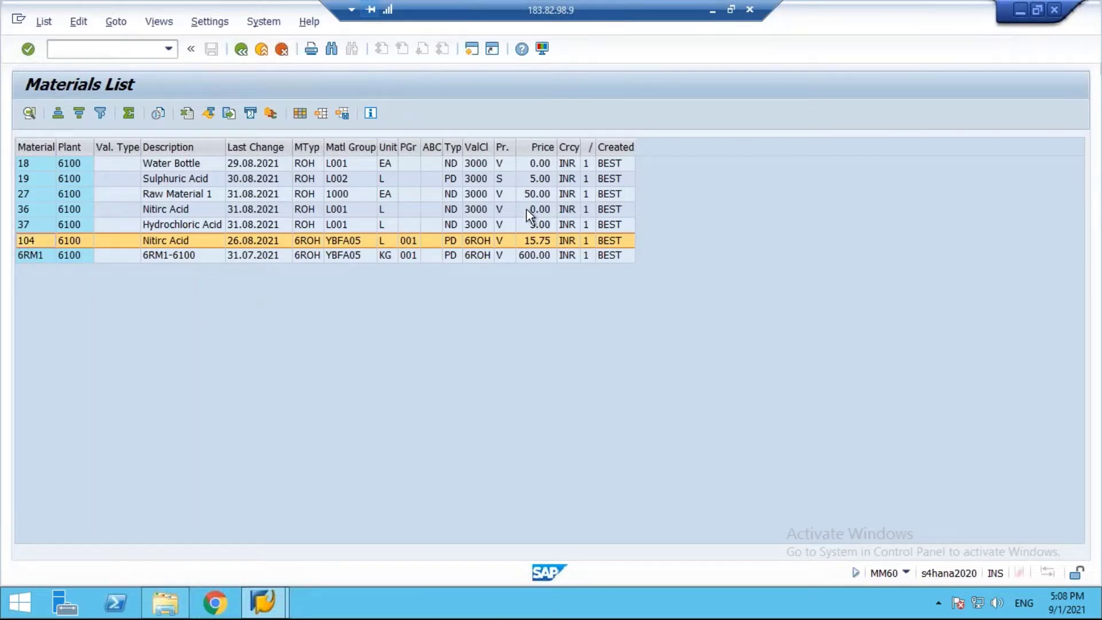
pyautogui.hotkey('shift', 'F3')
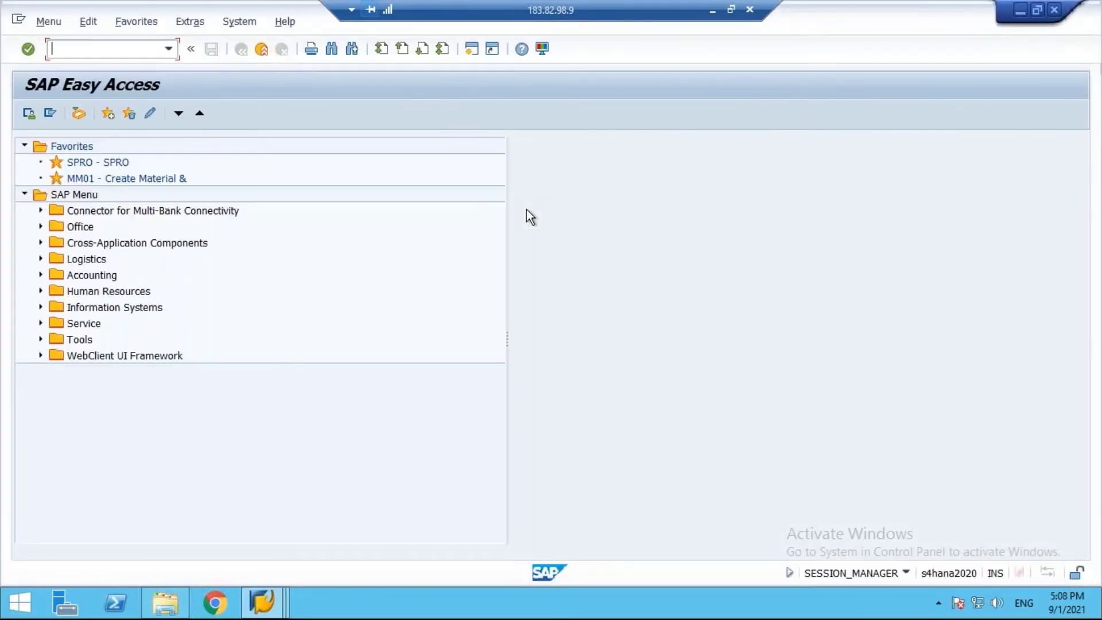
# - Run MM02 and enter material 104 from the earlier entries
pyautogui.write('mm02')
pyautogui.press('Return')
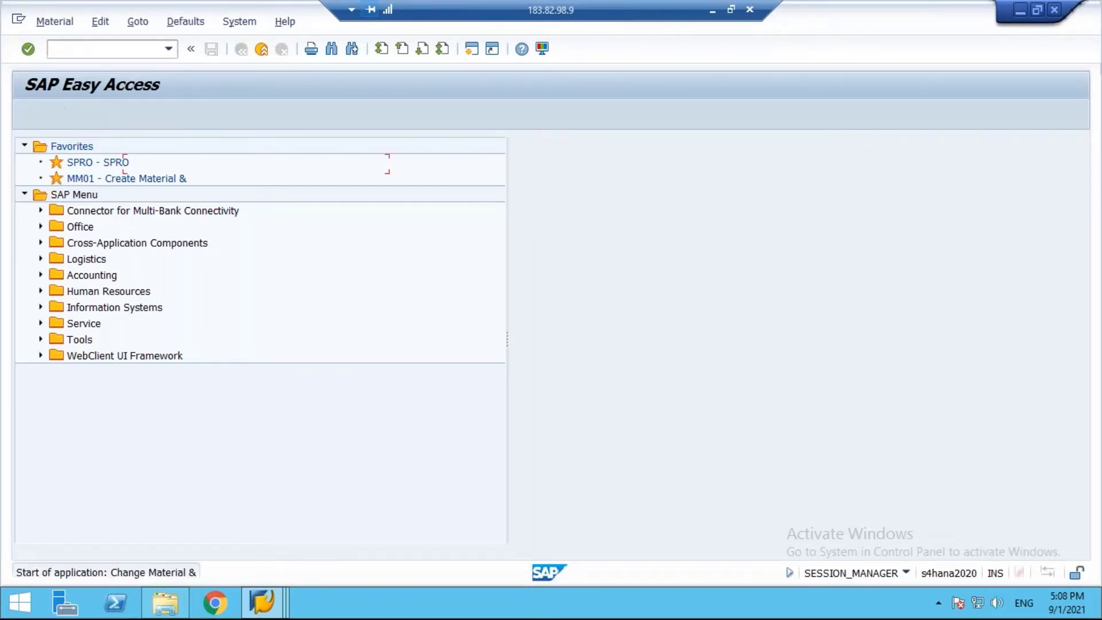
pyautogui.write('DelTerms, QA Agreement, Certif., Invoice')
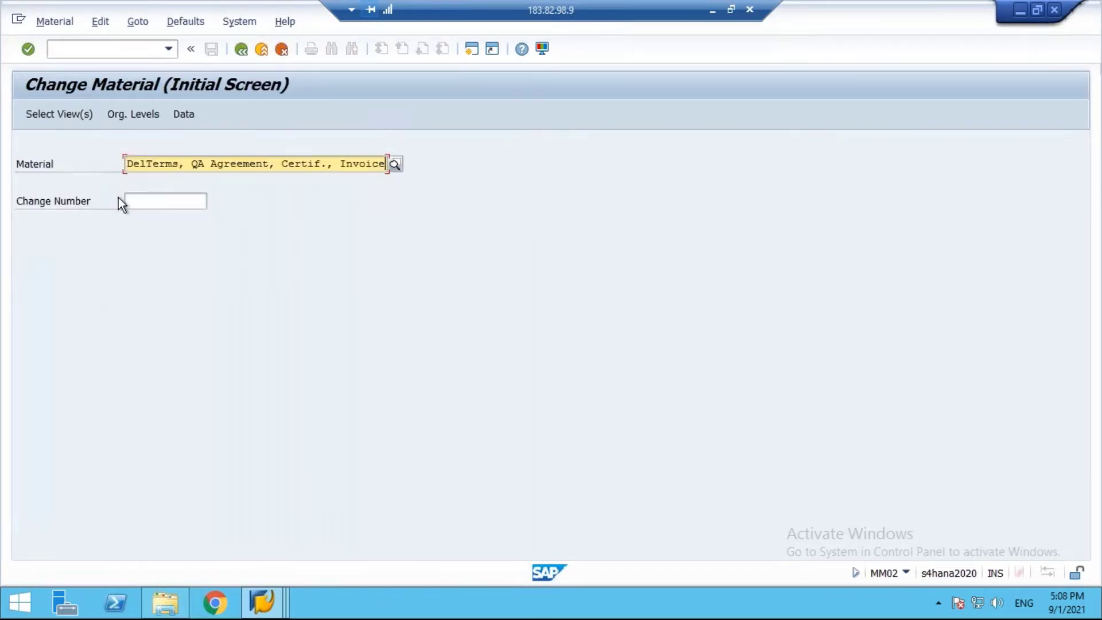
pyautogui.press('BackSpace')
pyautogui.press('BackSpace')
pyautogui.press('BackSpace')
pyautogui.press('BackSpace')
pyautogui.press('BackSpace')
pyautogui.press('BackSpace')
pyautogui.press('BackSpace')
pyautogui.press('BackSpace')
pyautogui.press('BackSpace')
pyautogui.press('BackSpace')
pyautogui.press('BackSpace')
pyautogui.press('BackSpace')
pyautogui.press('BackSpace')
pyautogui.press('BackSpace')
pyautogui.press('BackSpace')
pyautogui.press('BackSpace')
pyautogui.press('BackSpace')
pyautogui.press('BackSpace')
pyautogui.press('BackSpace')
pyautogui.press('BackSpace')
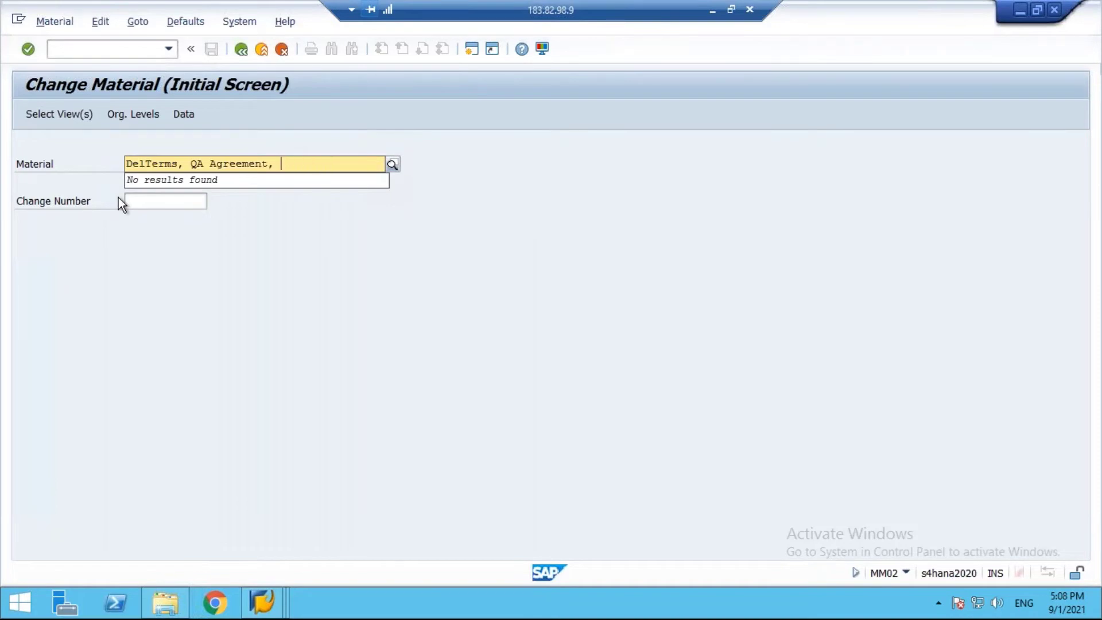
pyautogui.press('BackSpace')
pyautogui.press('BackSpace')
pyautogui.press('BackSpace')
pyautogui.press('BackSpace')
pyautogui.press('BackSpace')
pyautogui.press('BackSpace')
pyautogui.press('BackSpace')
pyautogui.press('BackSpace')
pyautogui.press('BackSpace')
pyautogui.press('BackSpace')
pyautogui.press('BackSpace')
pyautogui.press('BackSpace')
pyautogui.press('BackSpace')
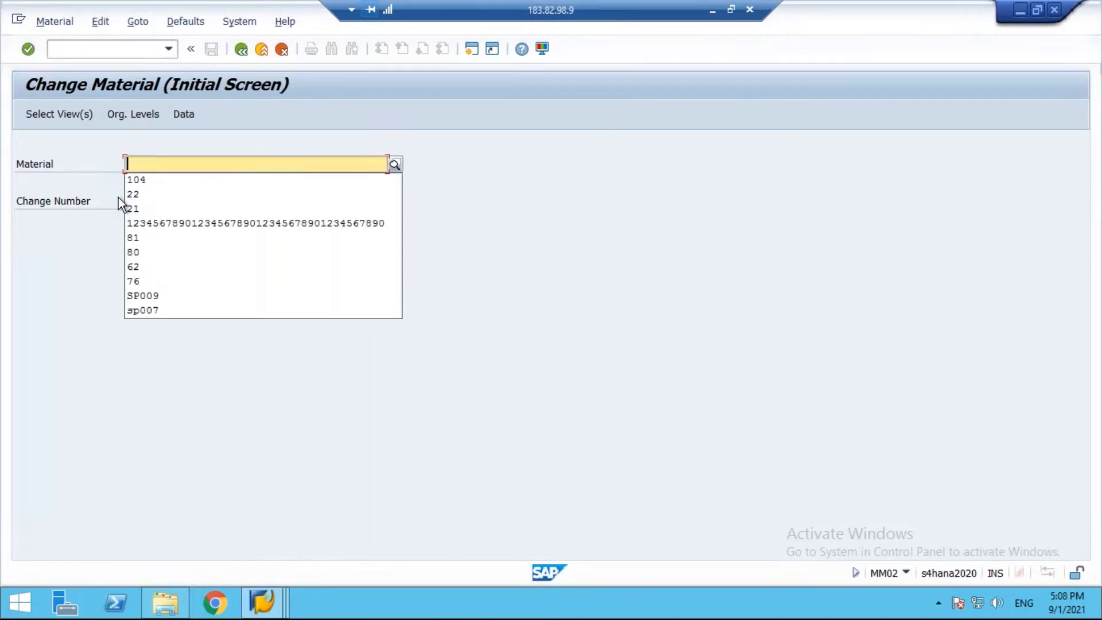
pyautogui.click(139, 182)
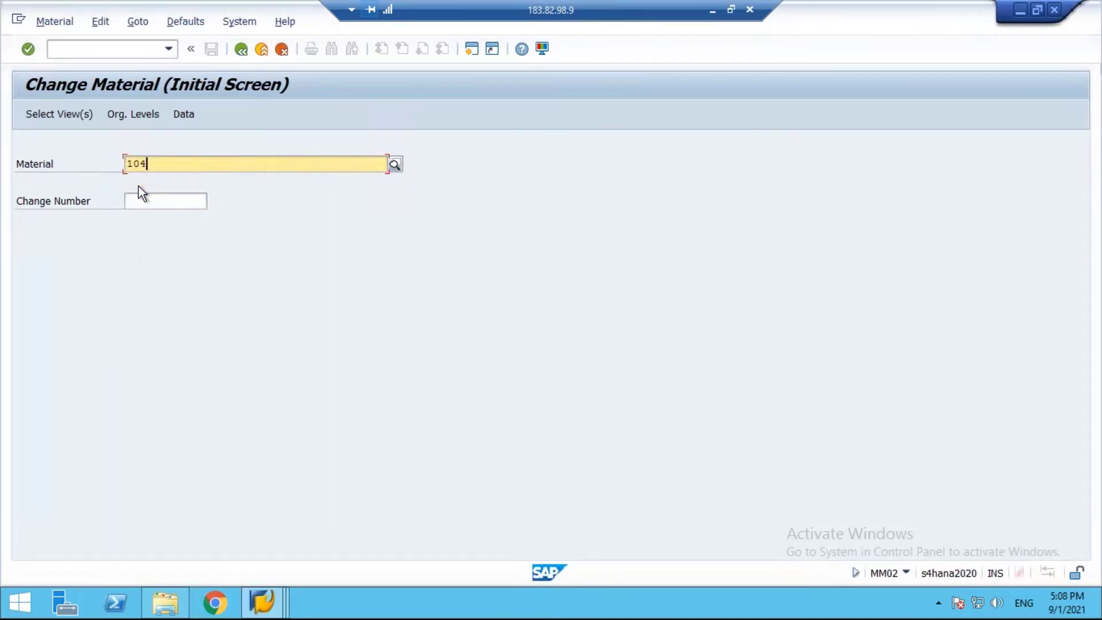
# - Select the Quality Management view and confirm plant 6100
pyautogui.press('Return')
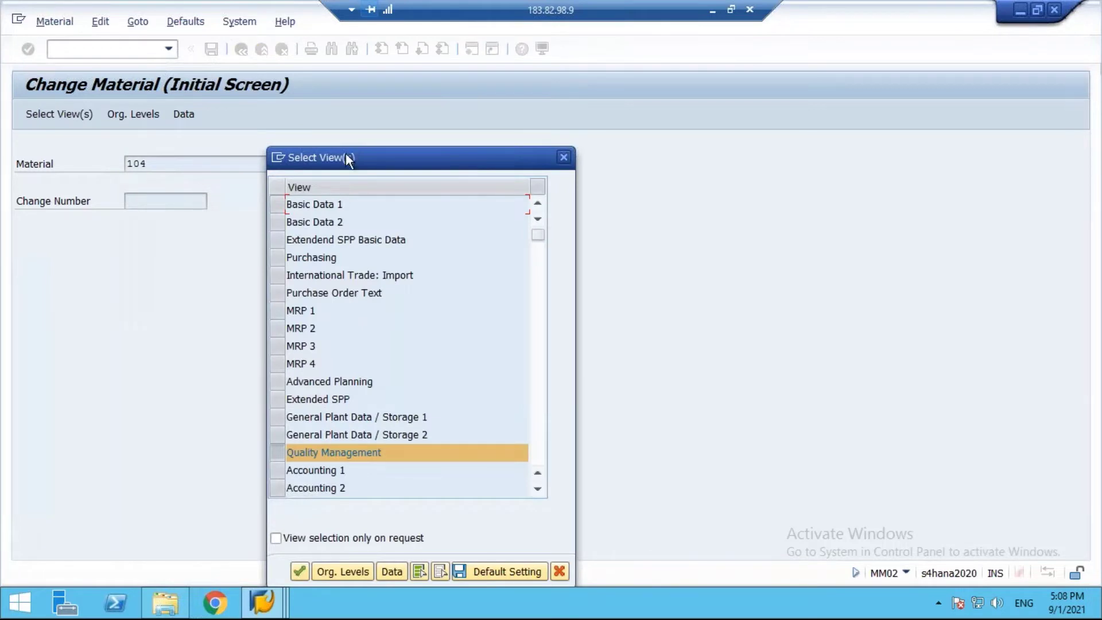
pyautogui.moveTo(345, 153); pyautogui.dragTo(374, 73)
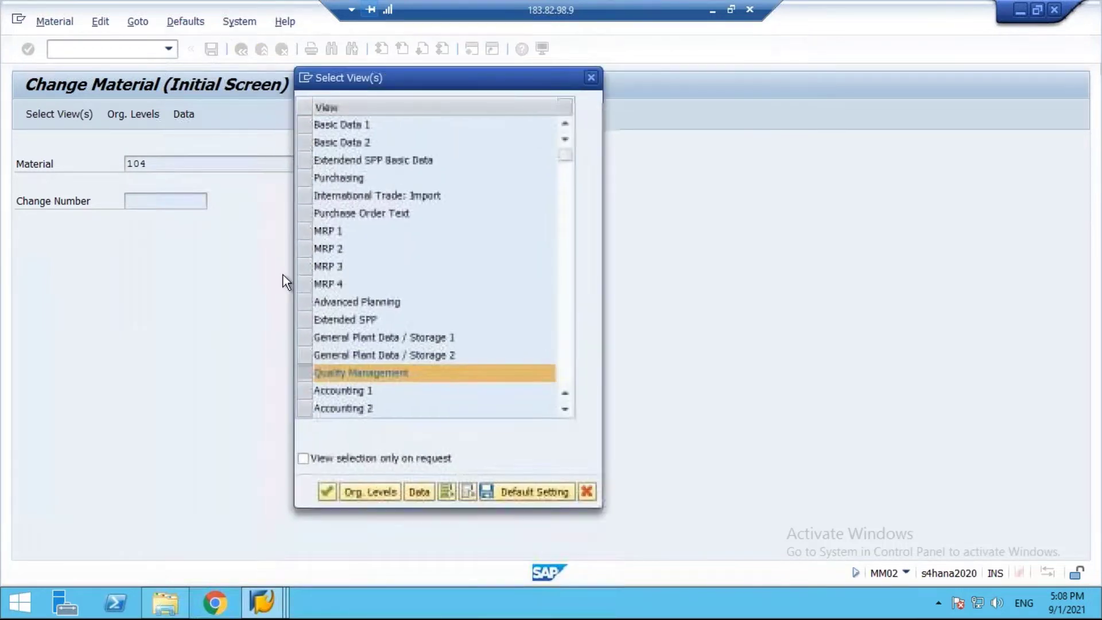
pyautogui.click(329, 492)
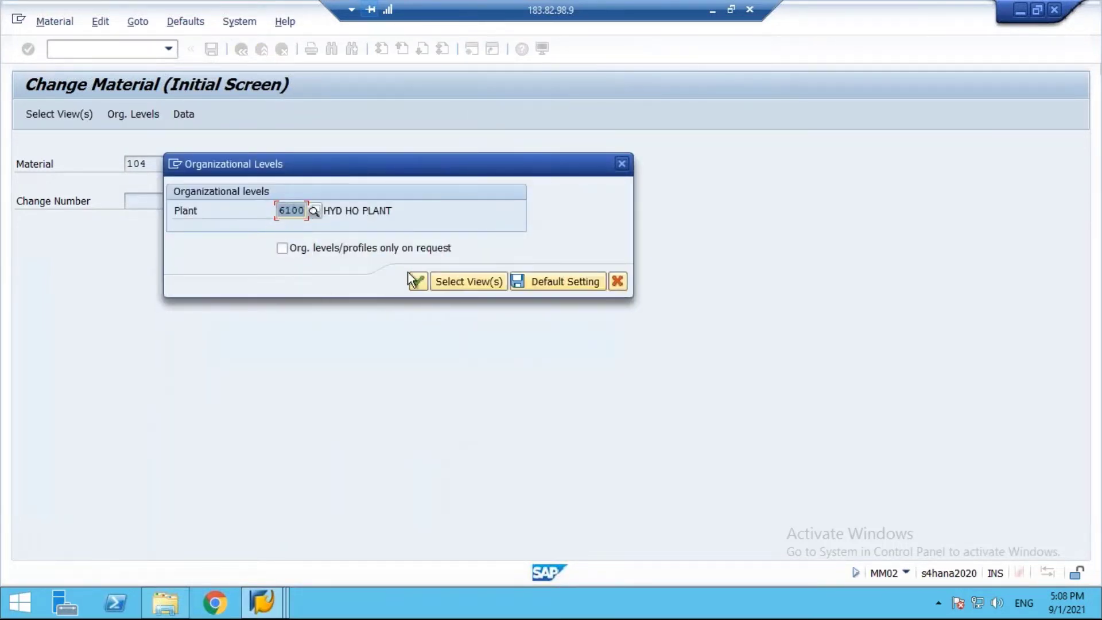
pyautogui.click(419, 280)
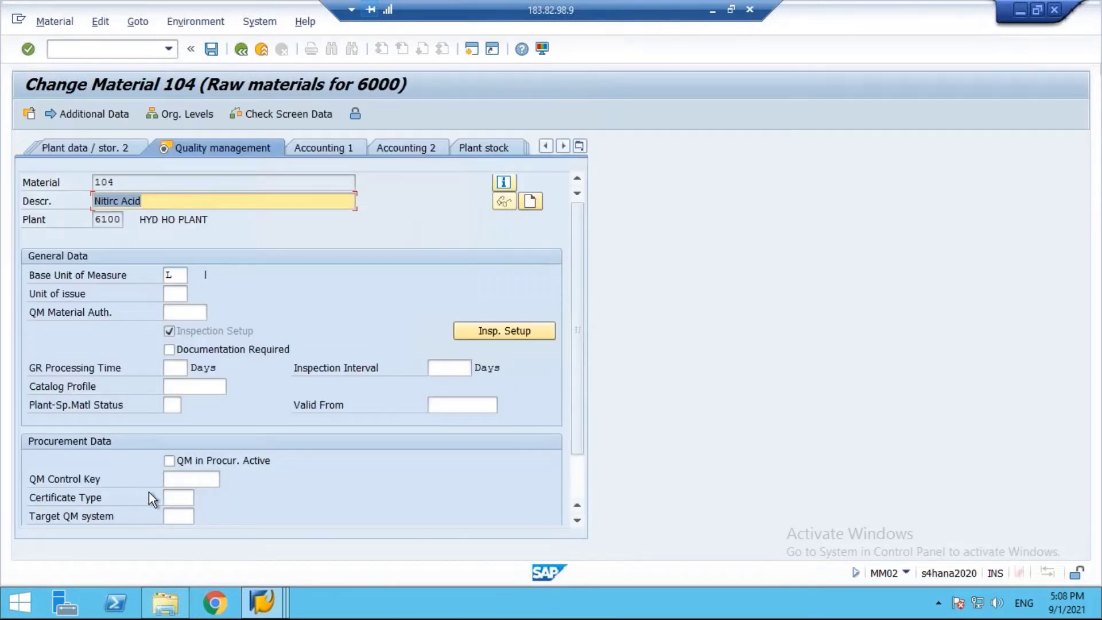
# - Close the inspection setup unchanged and tick QM in Procur. Active for material 104
pyautogui.moveTo(580, 404); pyautogui.dragTo(578, 443)
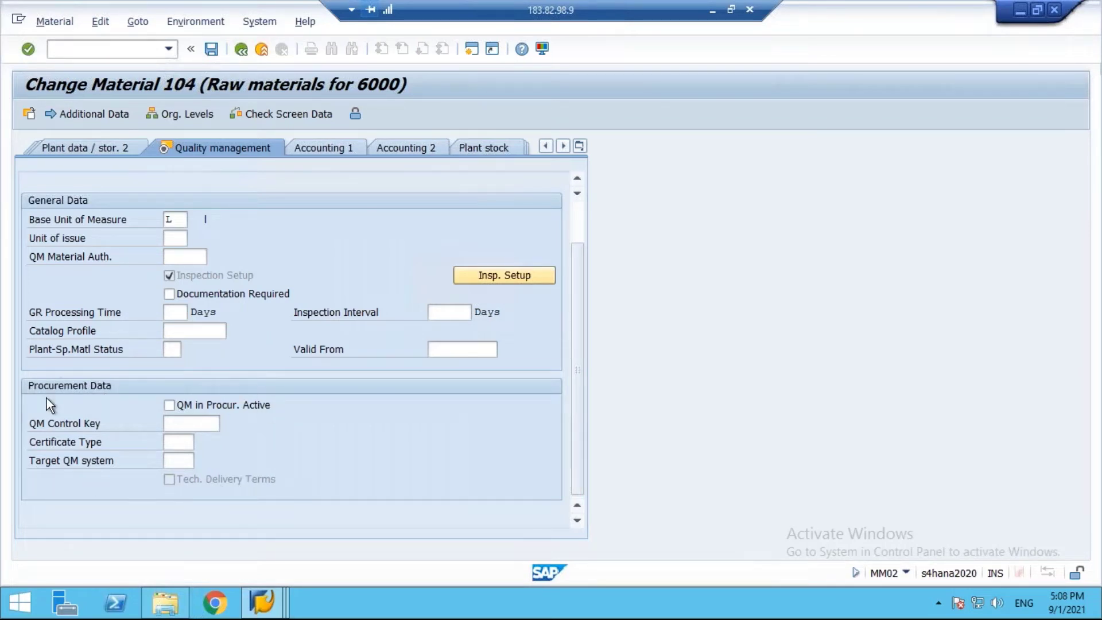
pyautogui.click(510, 276)
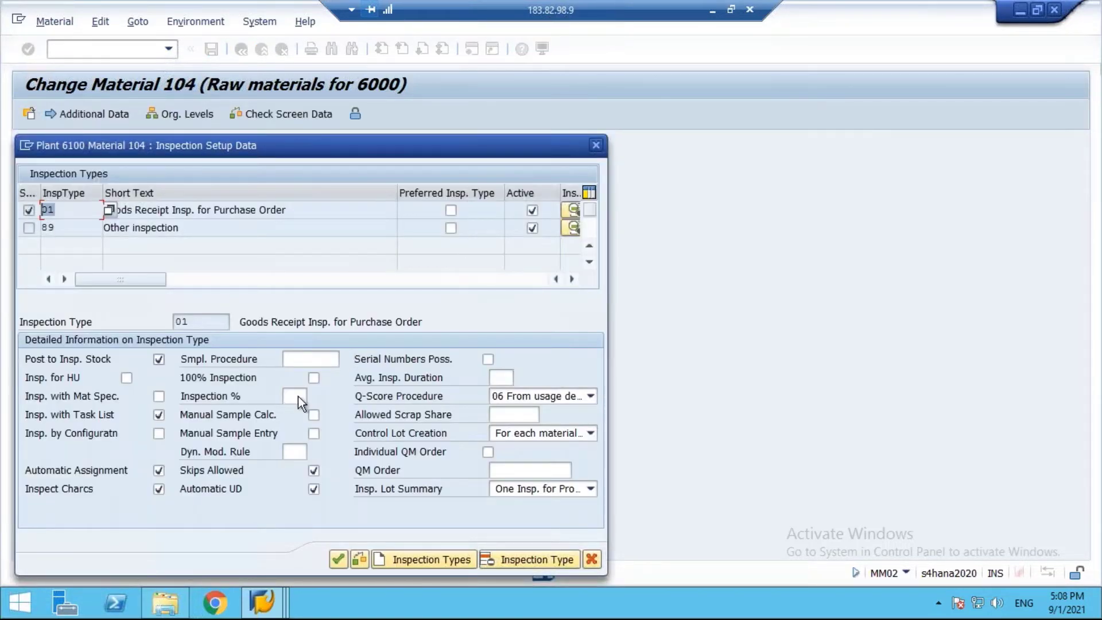
pyautogui.click(592, 559)
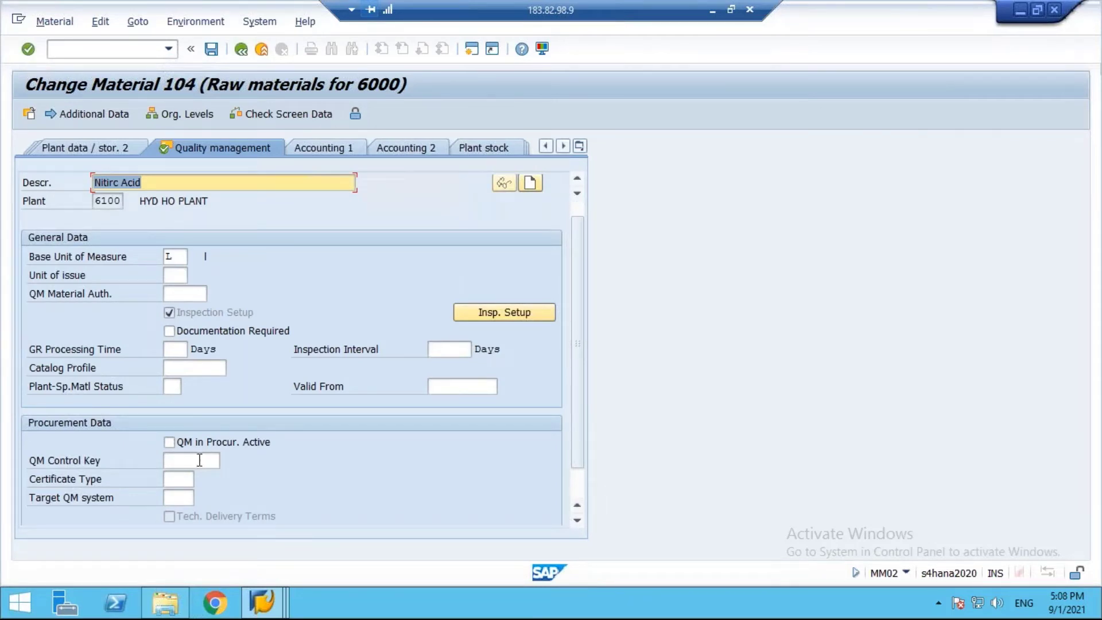
pyautogui.click(169, 442)
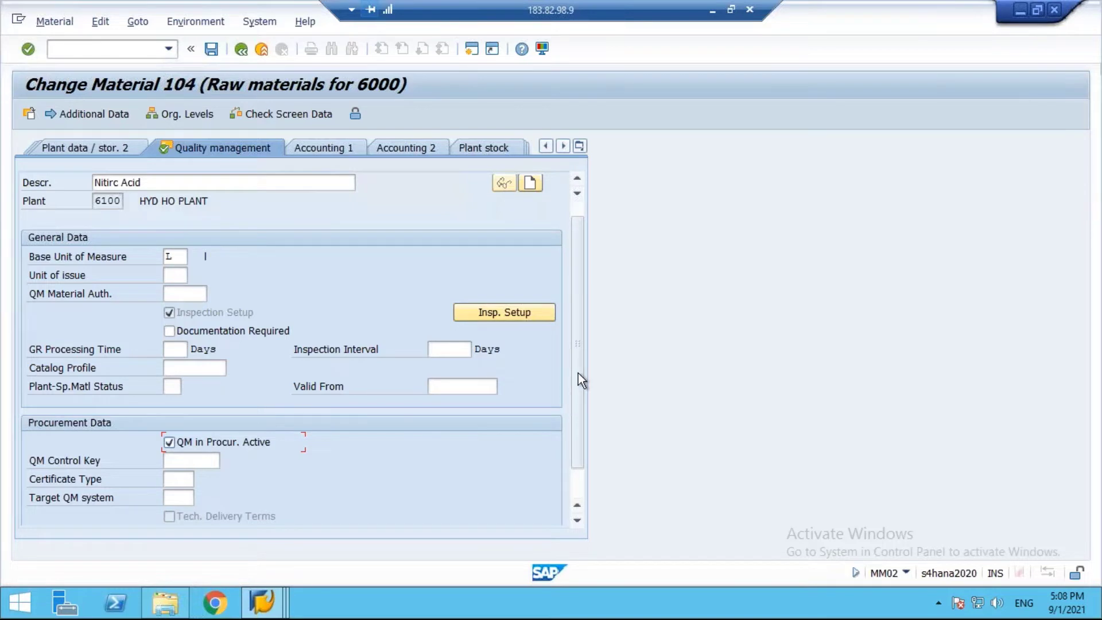
# - Bring up the list of the seven available QM control keys
pyautogui.moveTo(578, 373); pyautogui.dragTo(575, 408)
pyautogui.click(185, 425)
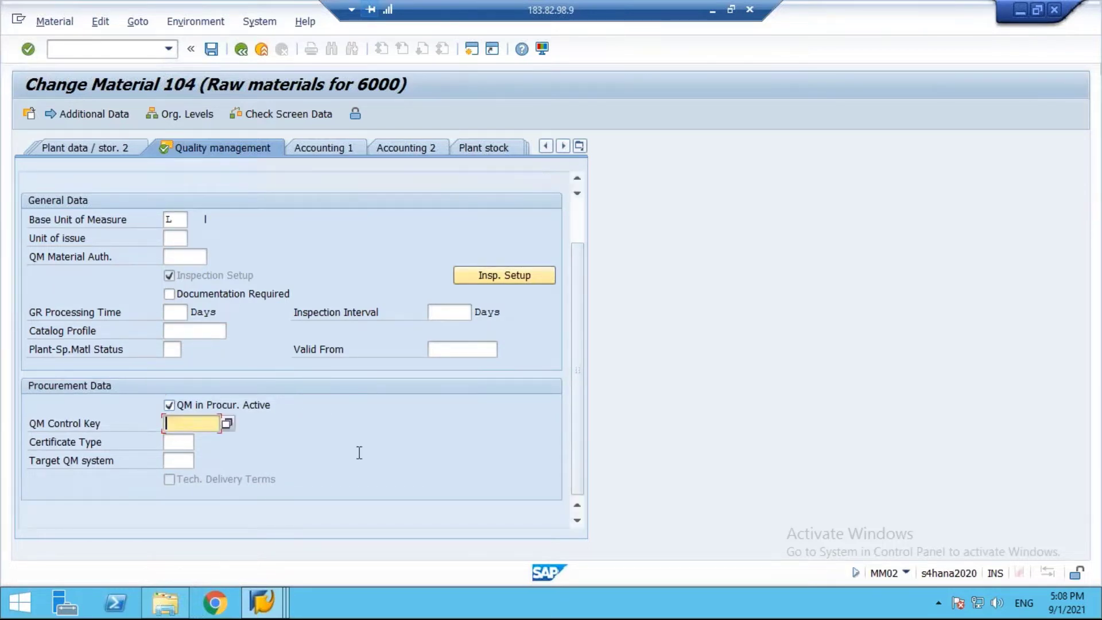
pyautogui.click(228, 424)
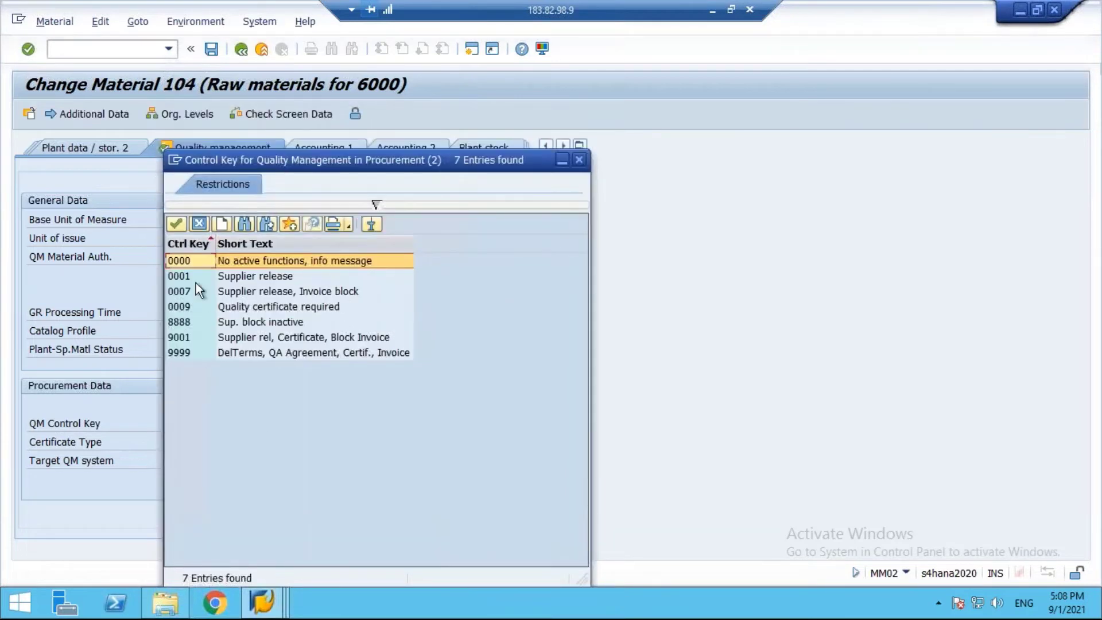
# - Choose 9001 as the QM control key
pyautogui.click(178, 339)
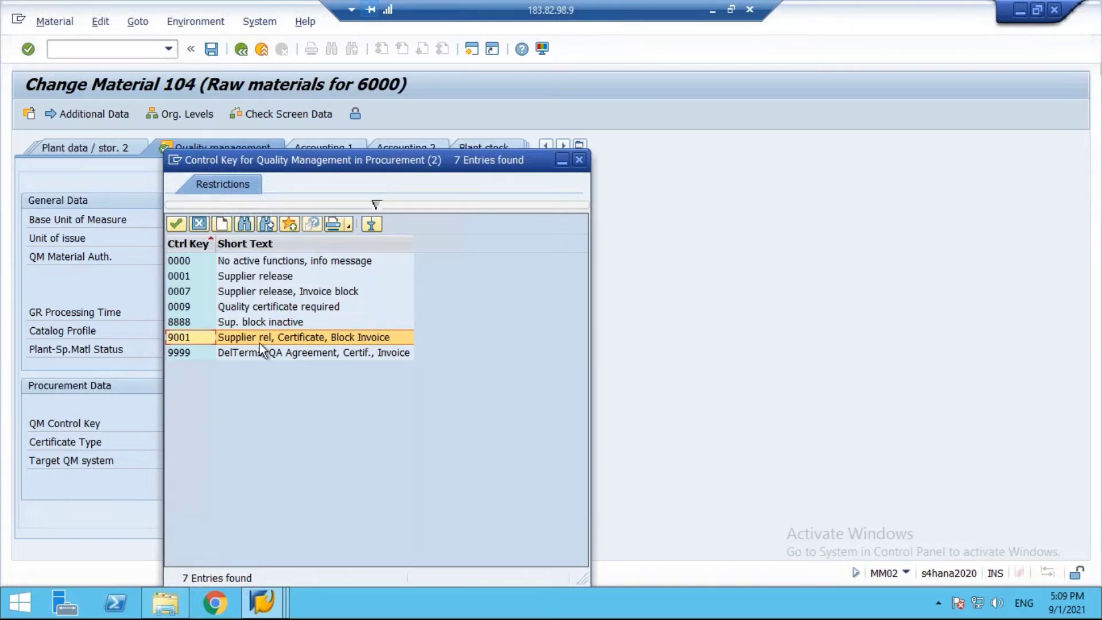
pyautogui.doubleClick(181, 337)
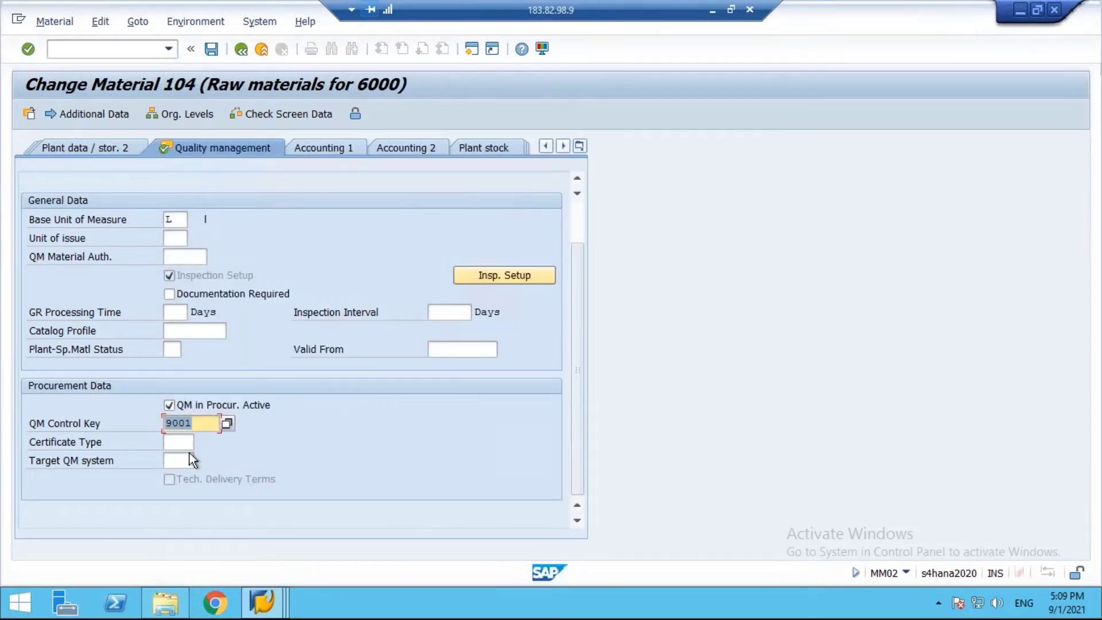
pyautogui.click(231, 423)
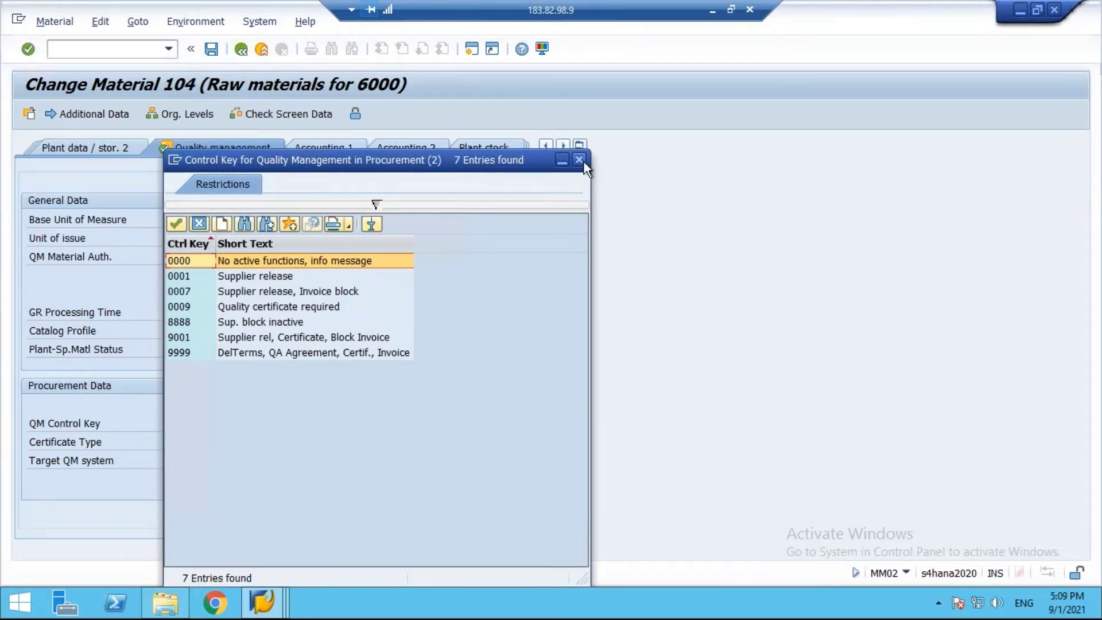
pyautogui.doubleClick(298, 338)
# - Set certificate type E21, confirm the entries, and stay on the material
pyautogui.click(175, 443)
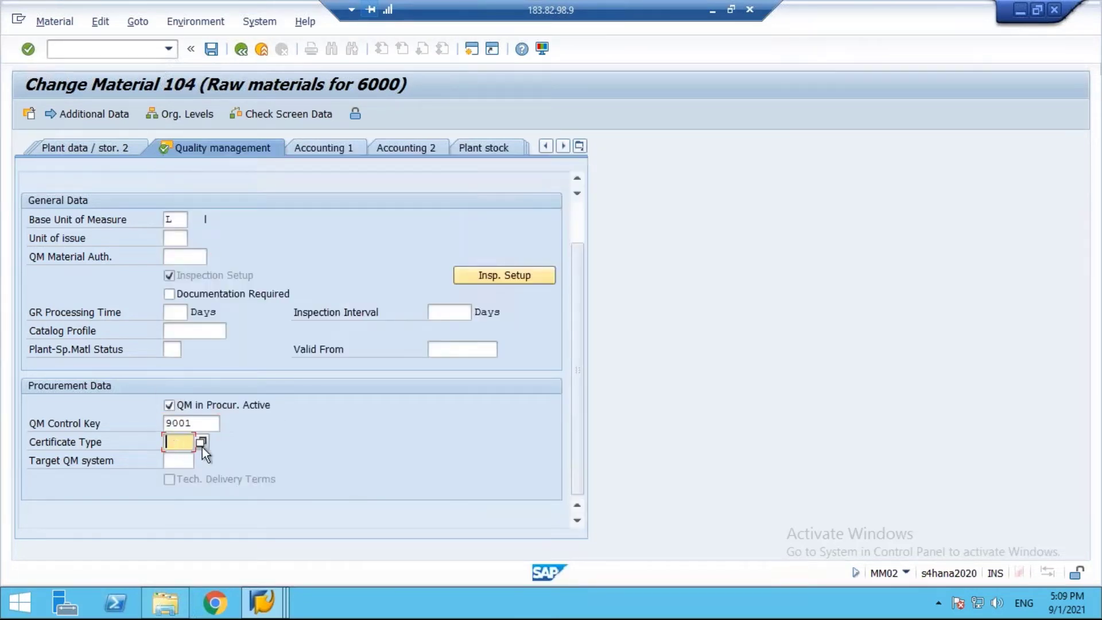
pyautogui.click(202, 444)
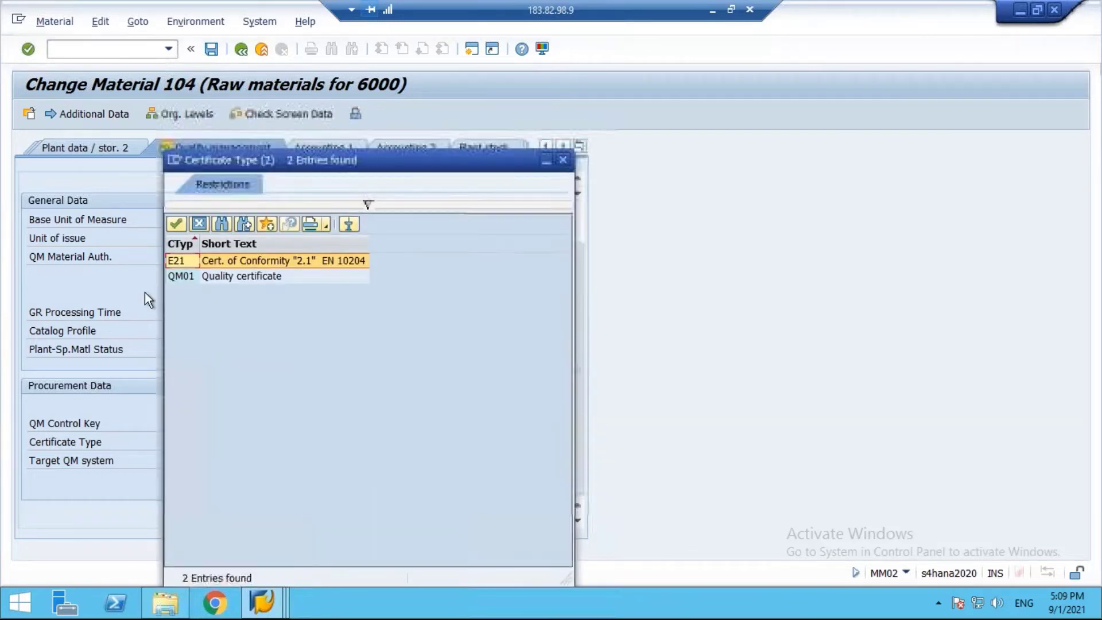
pyautogui.doubleClick(278, 260)
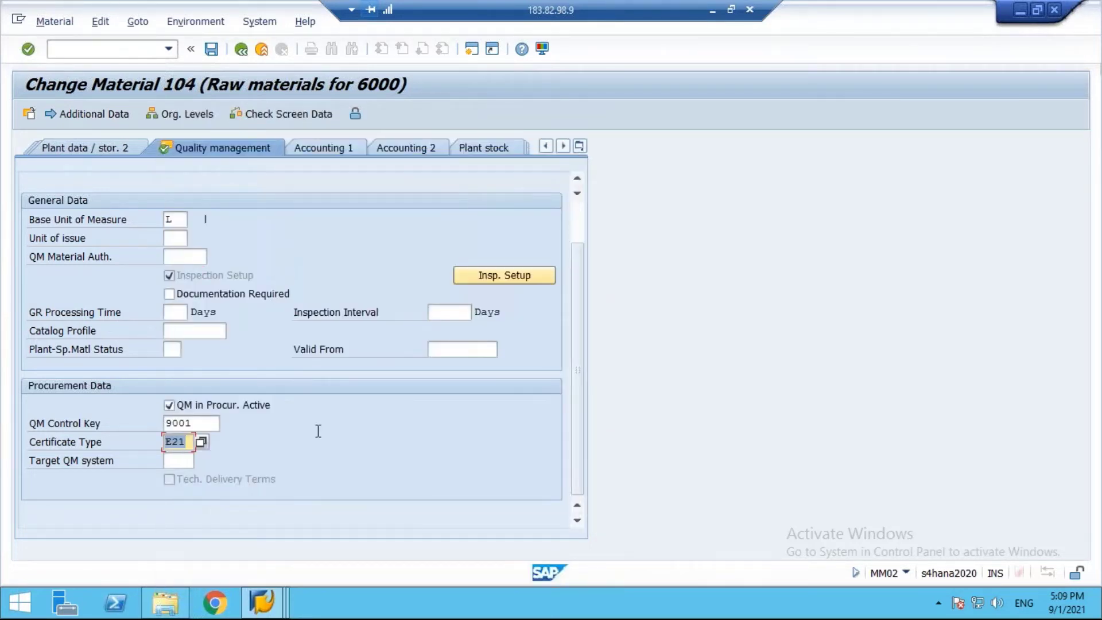
pyautogui.press('Return')
pyautogui.click(436, 362)
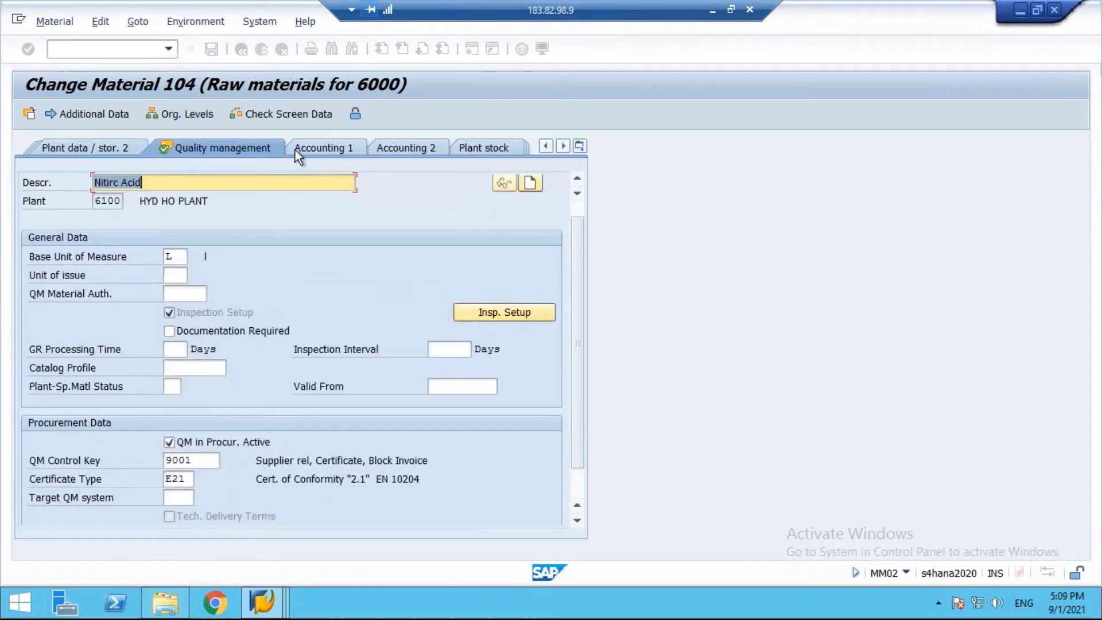
pyautogui.moveTo(577, 373); pyautogui.dragTo(564, 455)
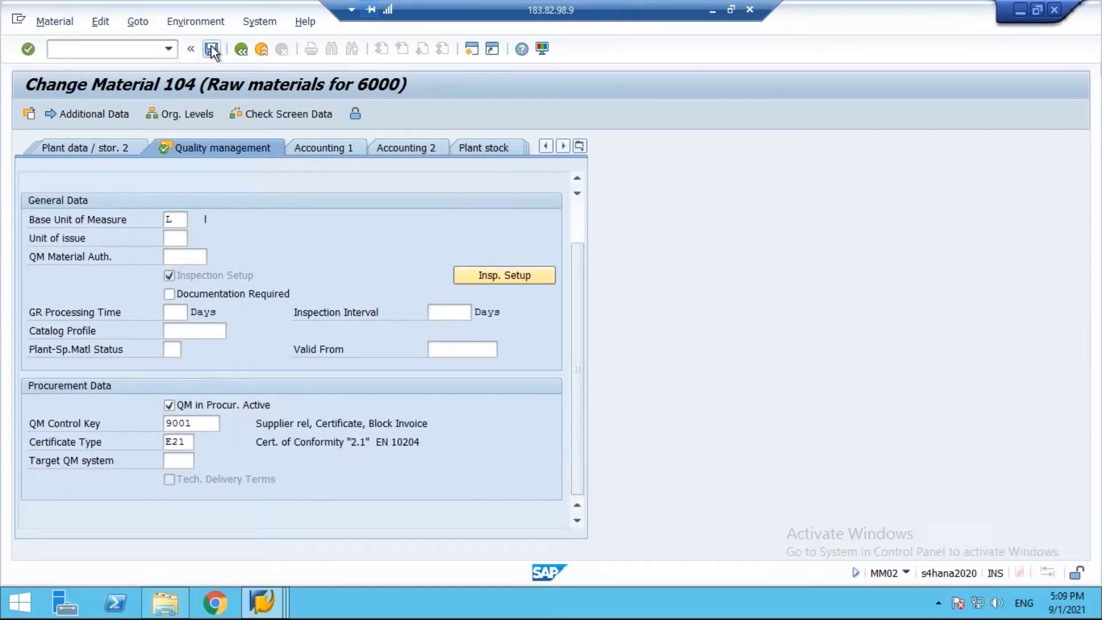
# - Untick QM in Procur. Active, delete 9001 and E21, save material 104, and open a new session
pyautogui.moveTo(254, 423); pyautogui.dragTo(316, 424)
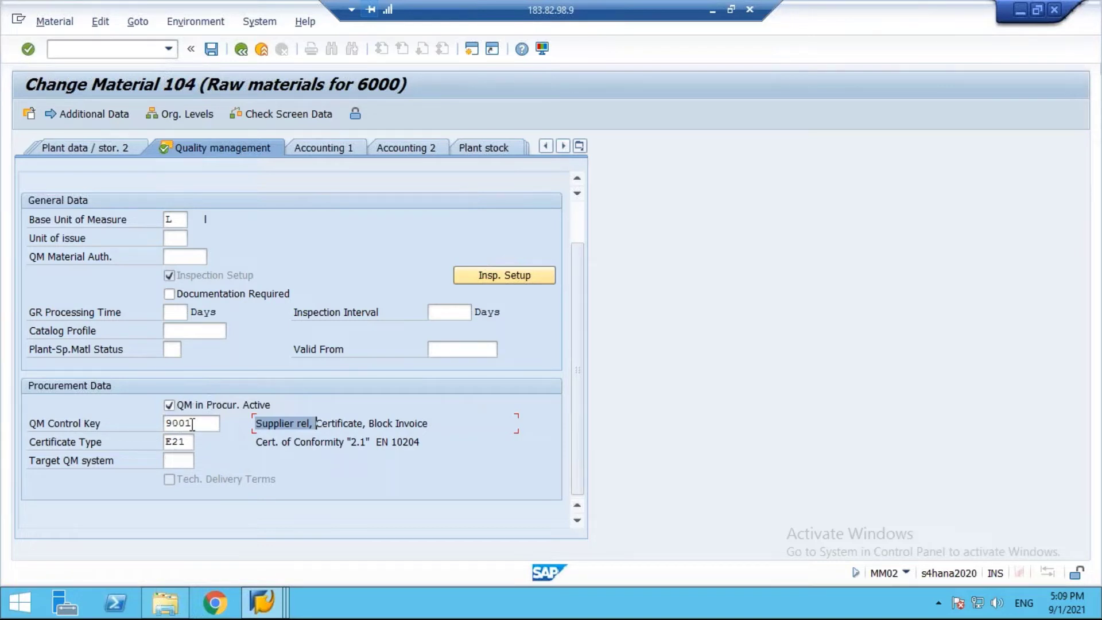
pyautogui.click(170, 407)
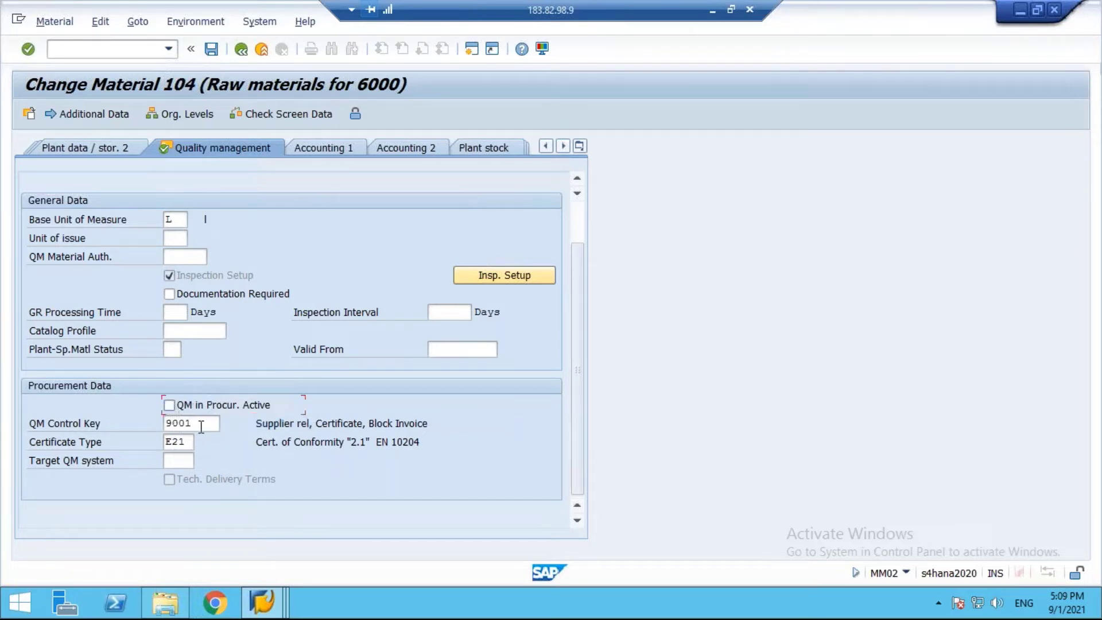
pyautogui.press('Delete')
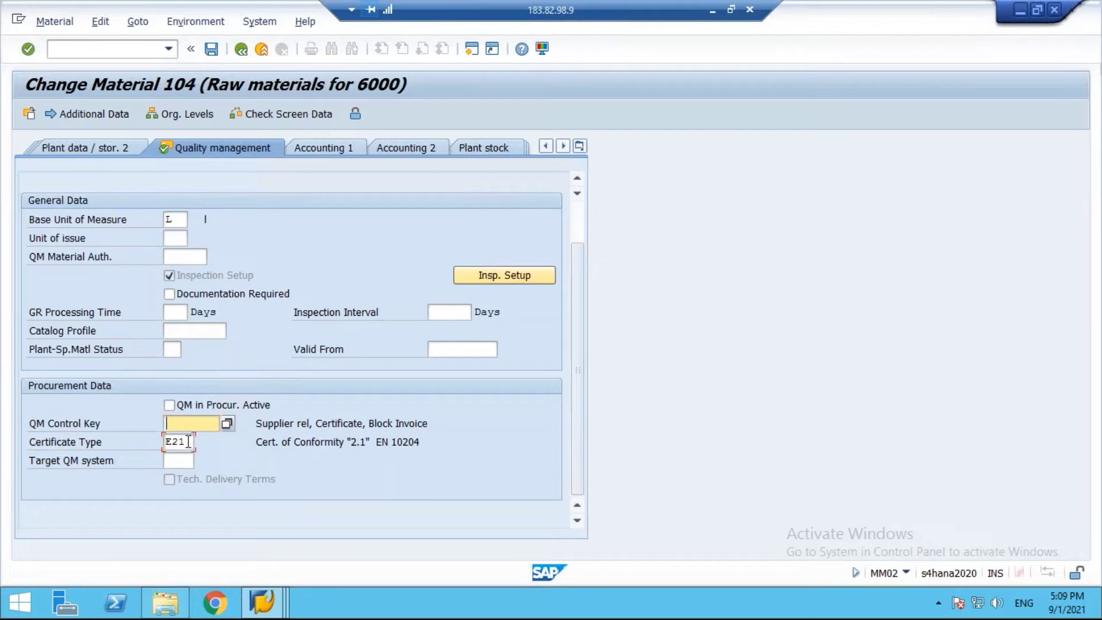
pyautogui.press('Tab')
pyautogui.press('Delete')
pyautogui.click(212, 48)
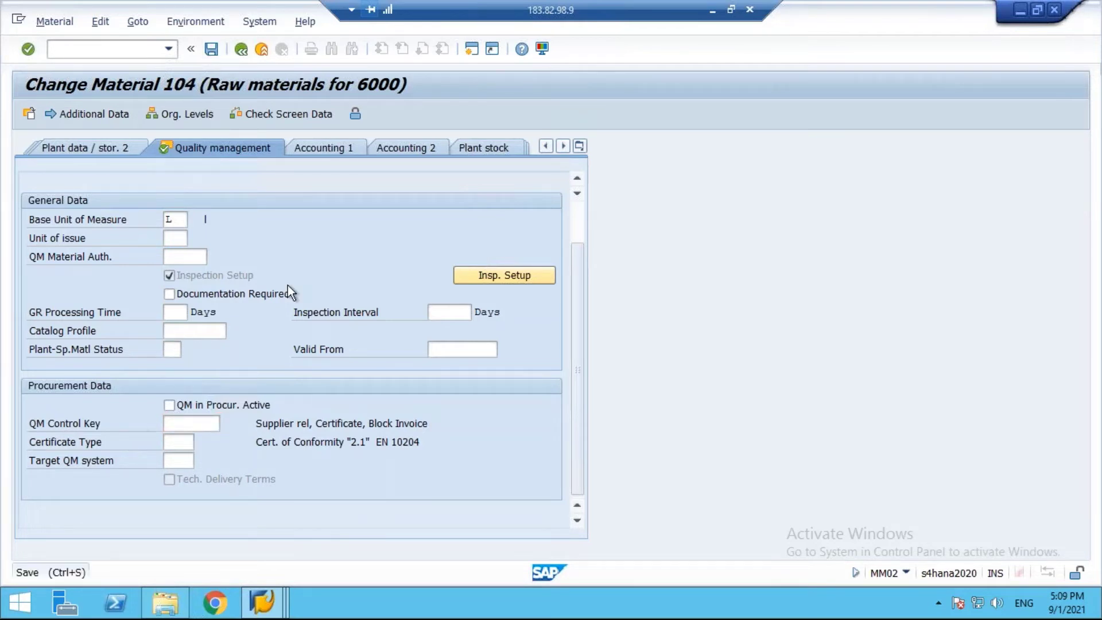
pyautogui.click(471, 49)
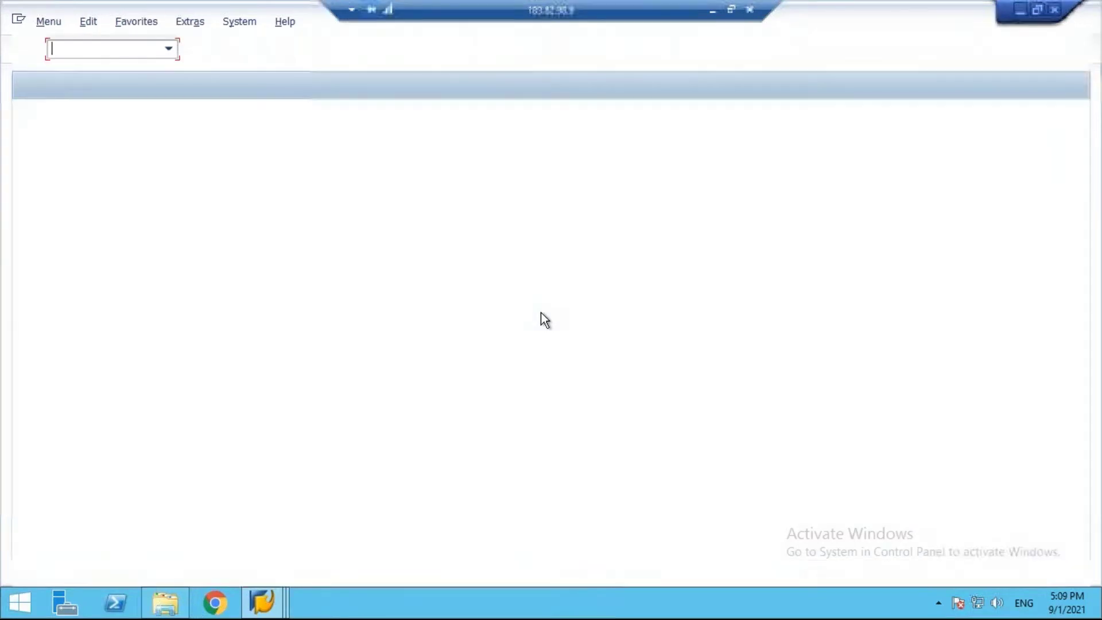
# - In ME21N, enter the recent supplier and an item: material 104, quantity 100, plant 6100
pyautogui.write('me21n')
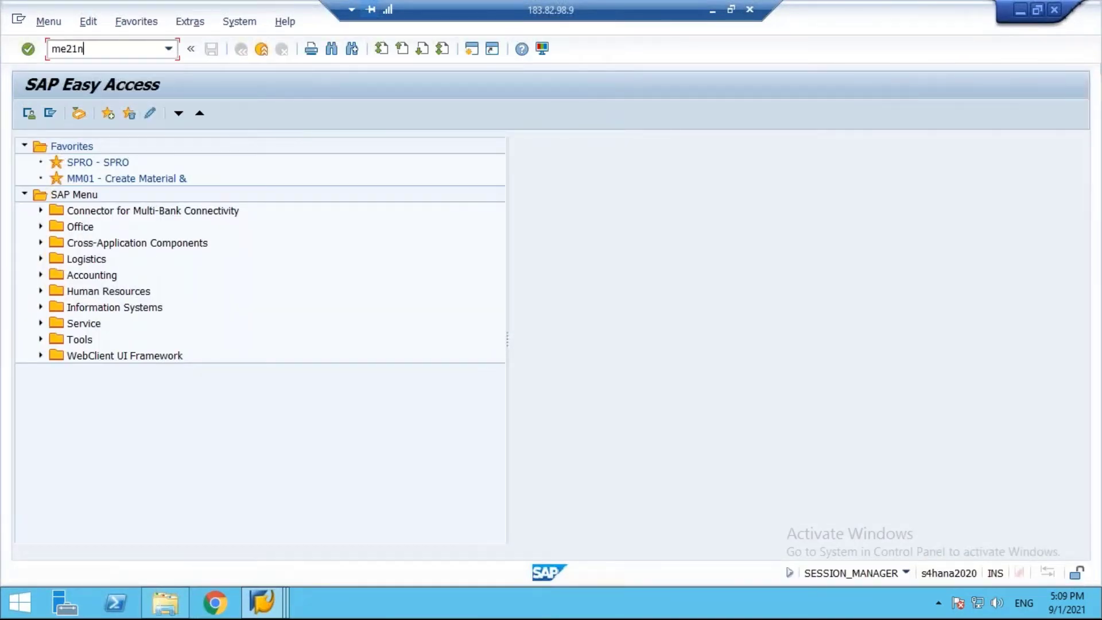
pyautogui.press('Return')
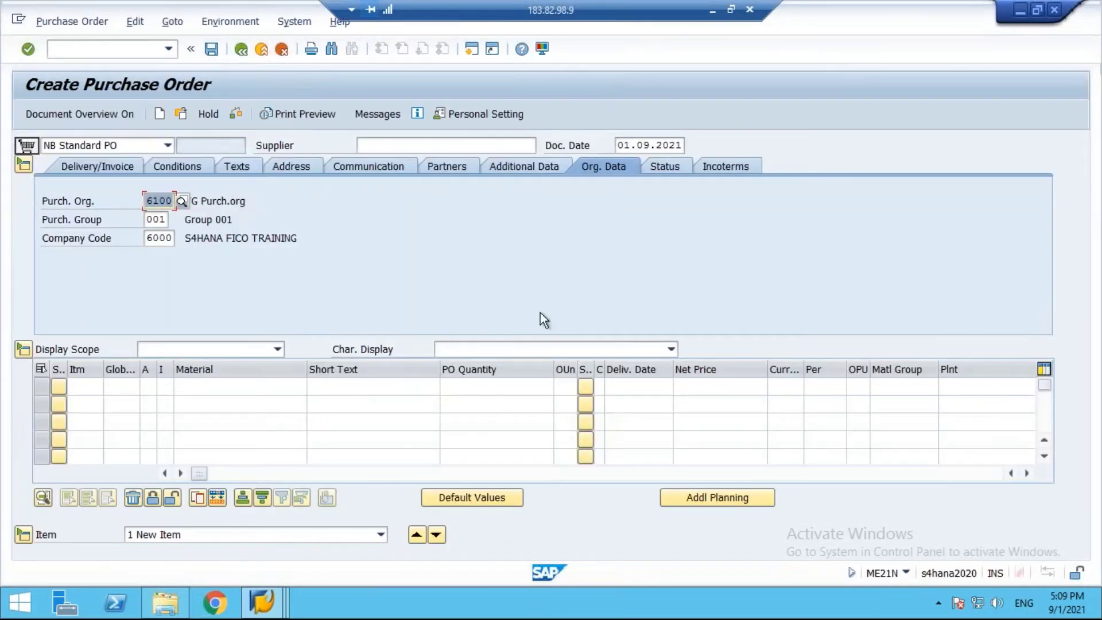
pyautogui.click(395, 145)
pyautogui.click(378, 162)
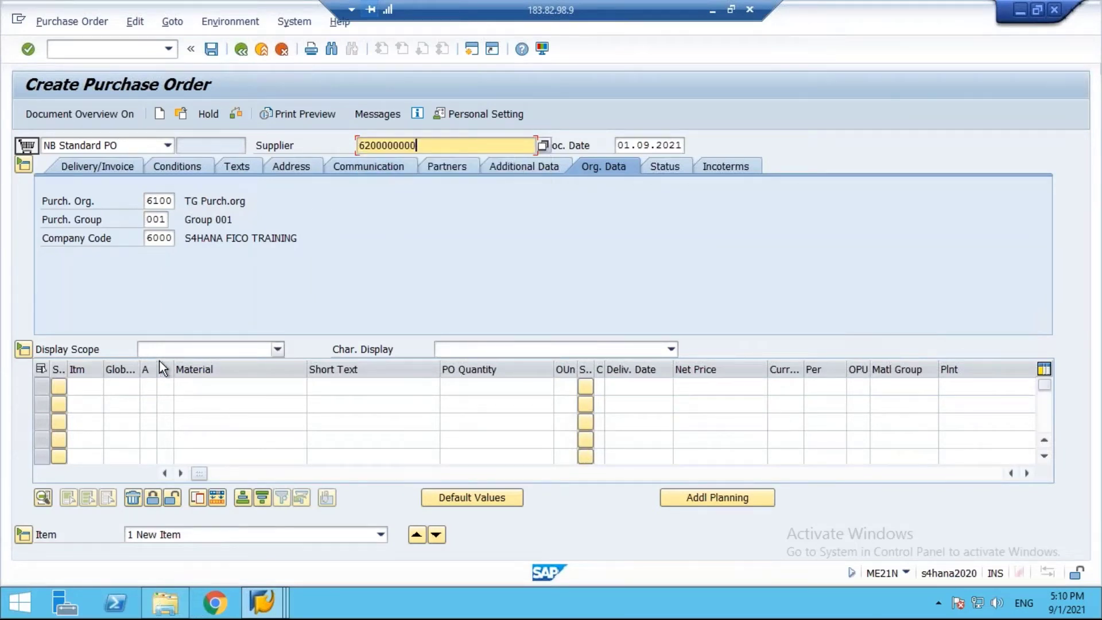
pyautogui.click(204, 386)
pyautogui.click(210, 402)
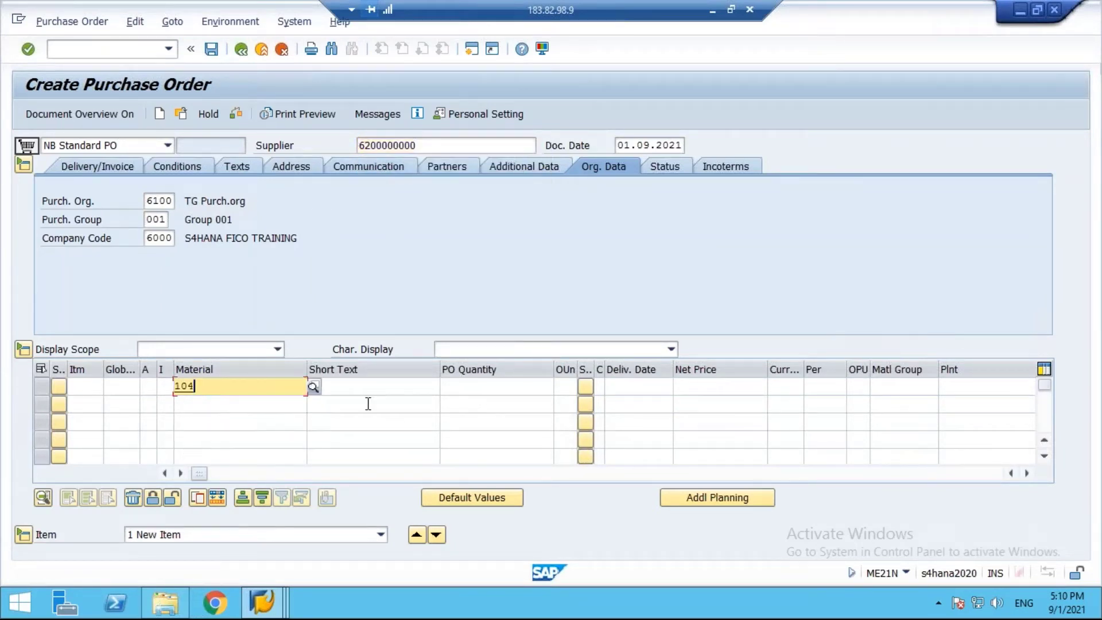
pyautogui.click(495, 387)
pyautogui.click(536, 408)
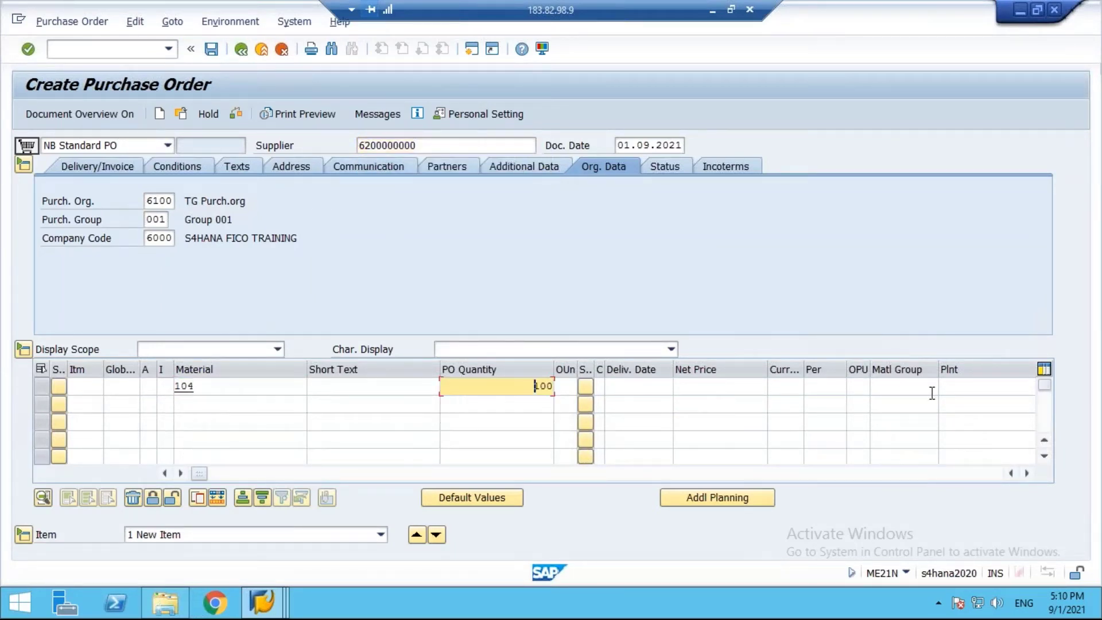
pyautogui.click(985, 387)
pyautogui.click(950, 402)
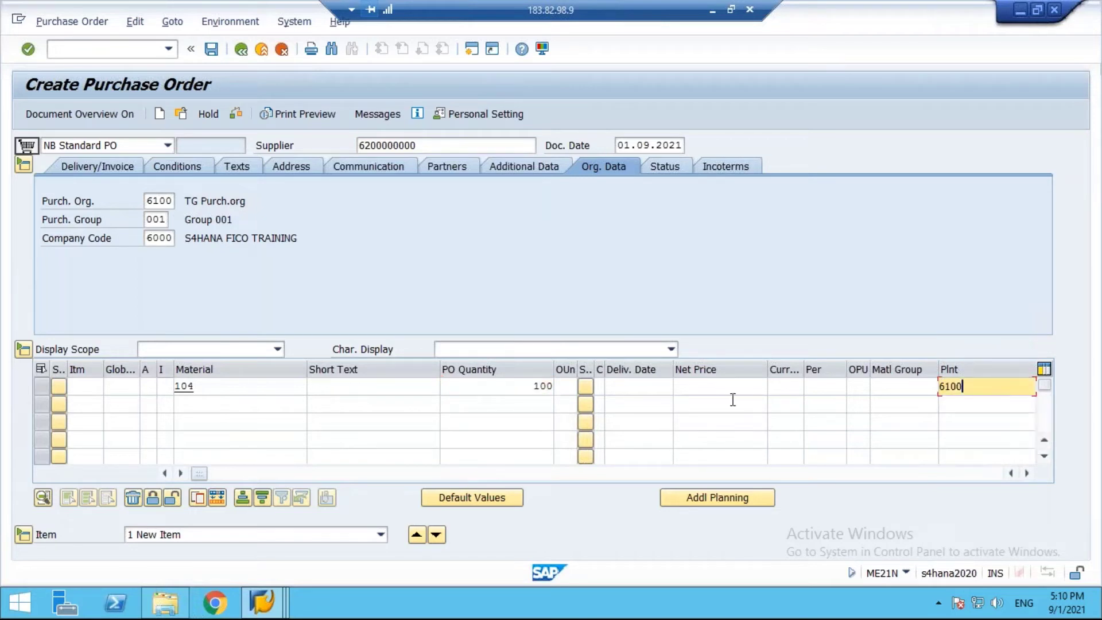
pyautogui.press('Return')
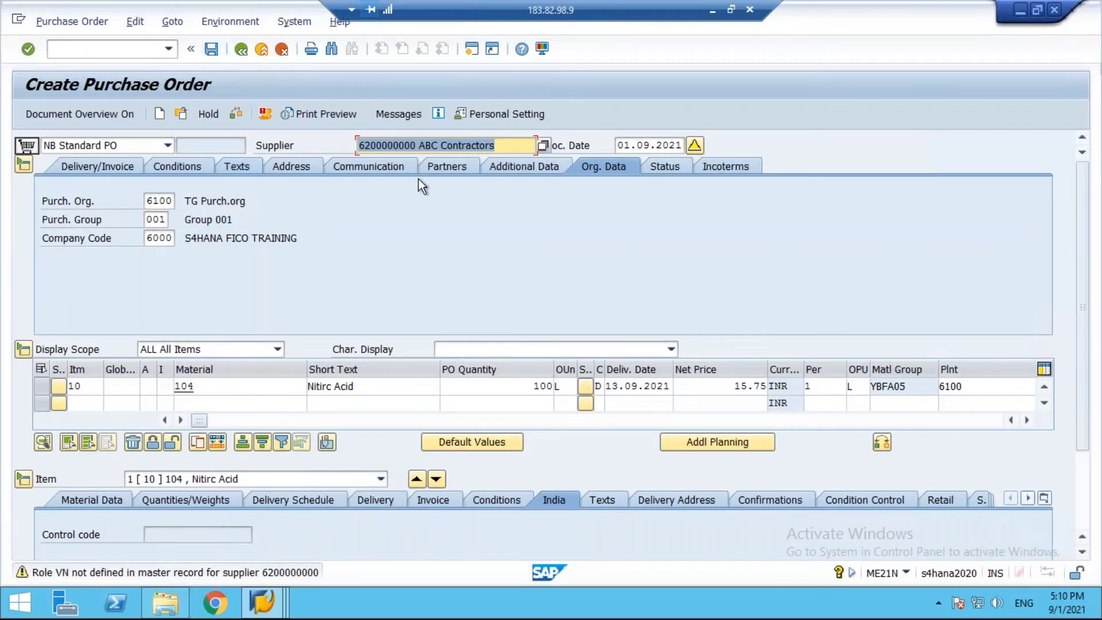
pyautogui.click(400, 145)
pyautogui.doubleClick(400, 145)
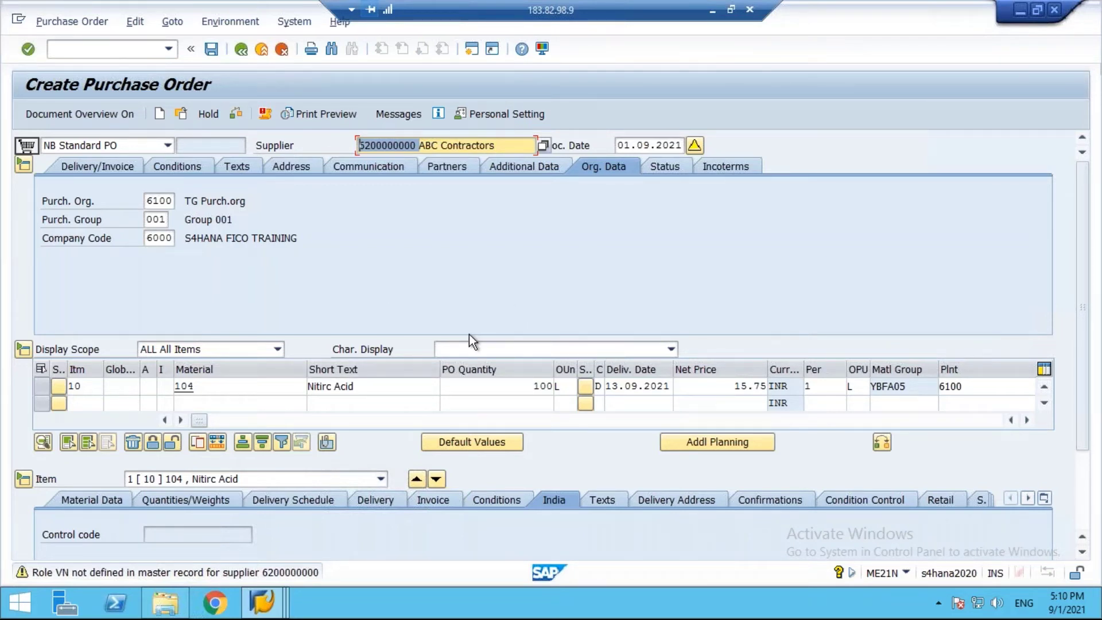
pyautogui.click(212, 51)
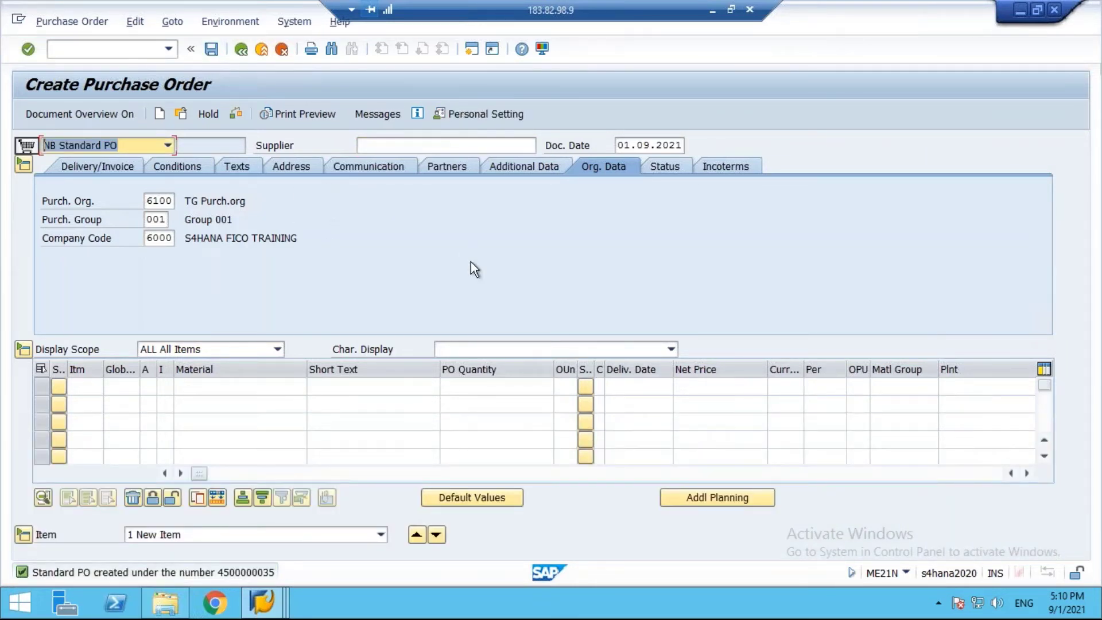
# - Return to the material change session and open material 104's quality management data
pyautogui.click(262, 603)
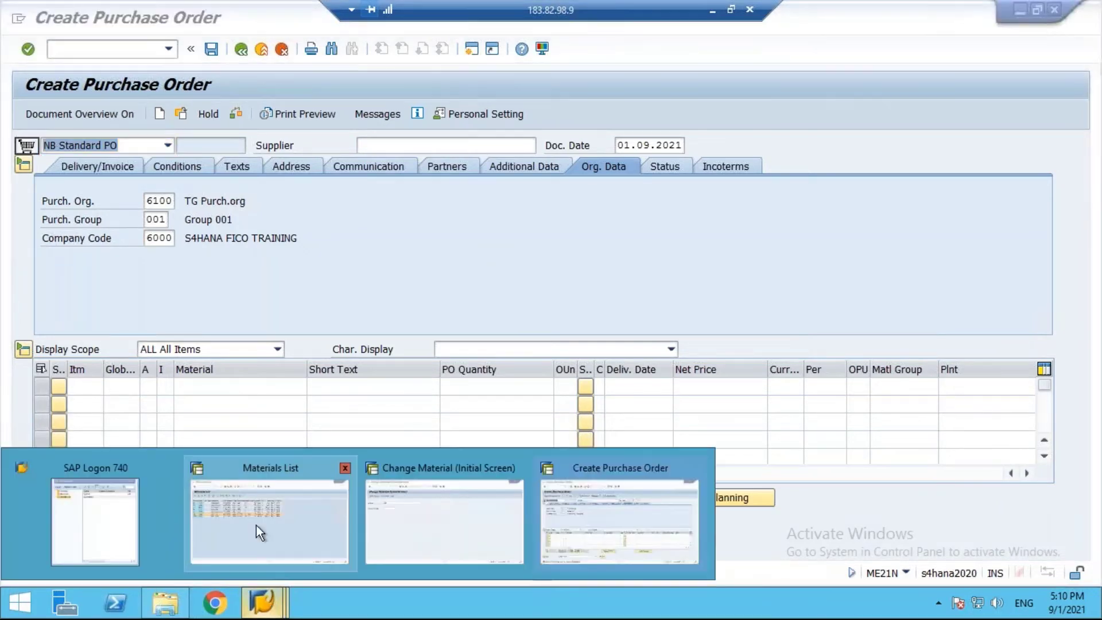
pyautogui.click(429, 502)
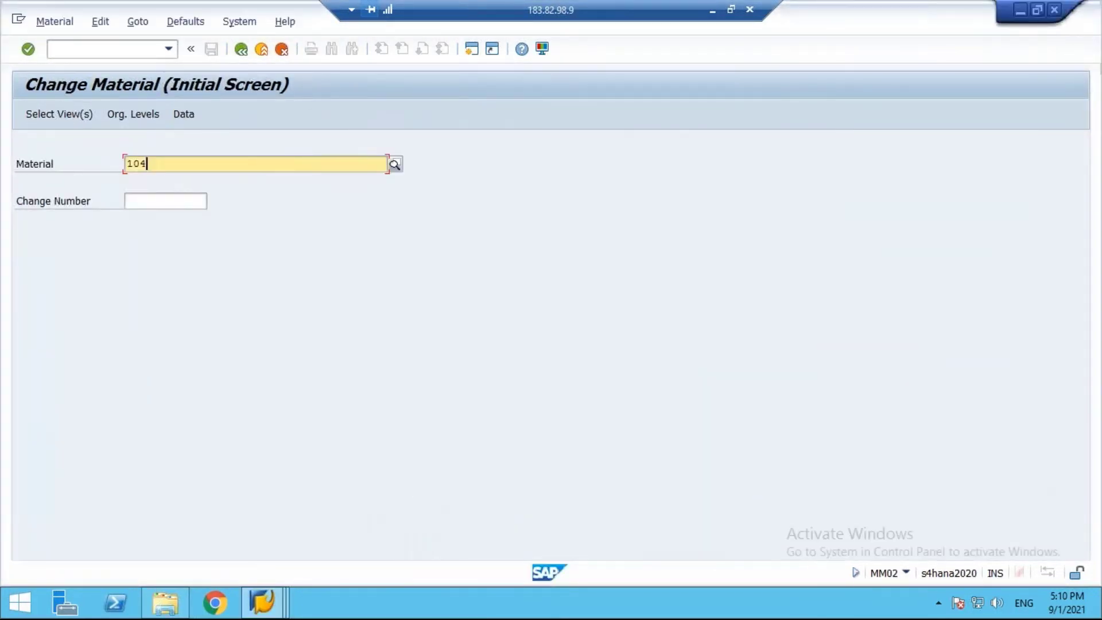
pyautogui.press('Return')
pyautogui.press('Return')
pyautogui.press('Return')
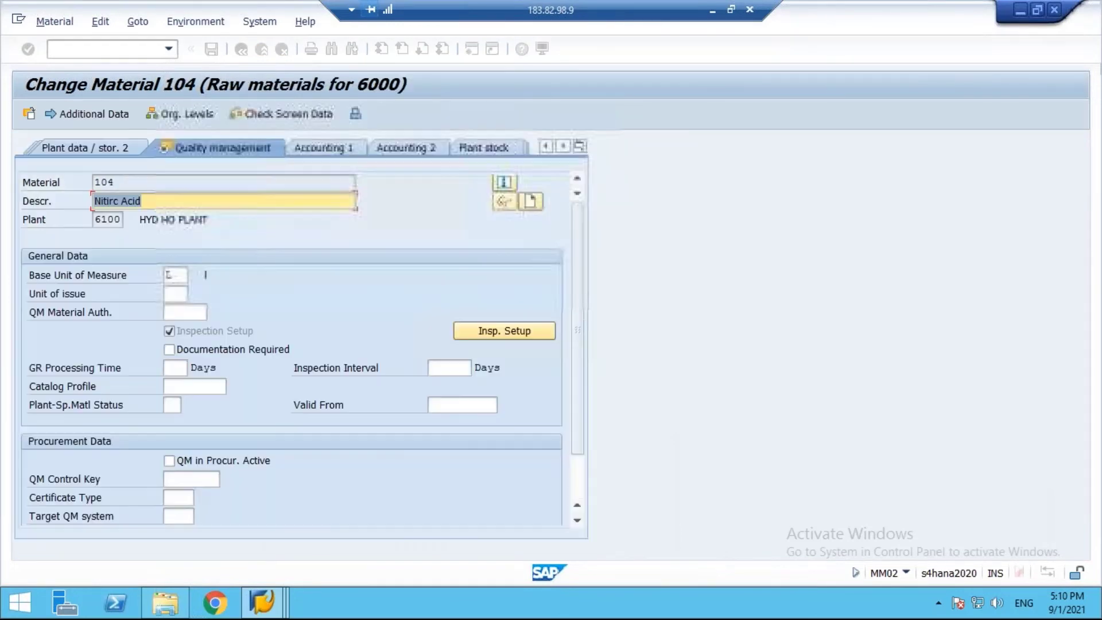
# - Tick QM in Procur. Active, set control key 9001 and certificate type E21, and save
pyautogui.click(199, 459)
pyautogui.click(185, 479)
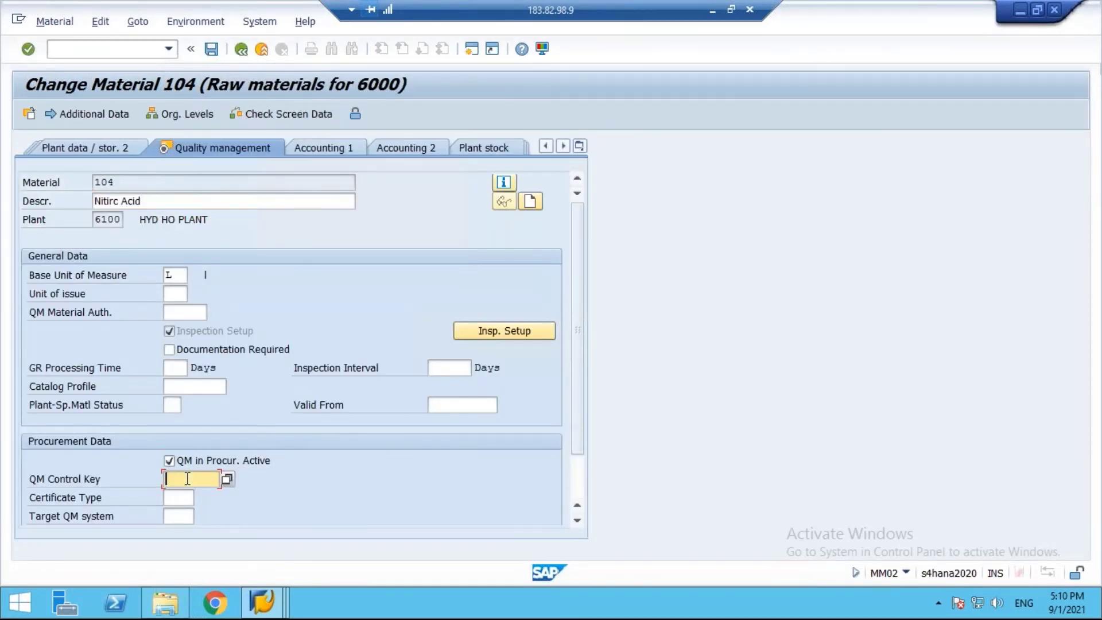
pyautogui.click(187, 495)
pyautogui.click(183, 503)
pyautogui.click(177, 516)
pyautogui.press('Return')
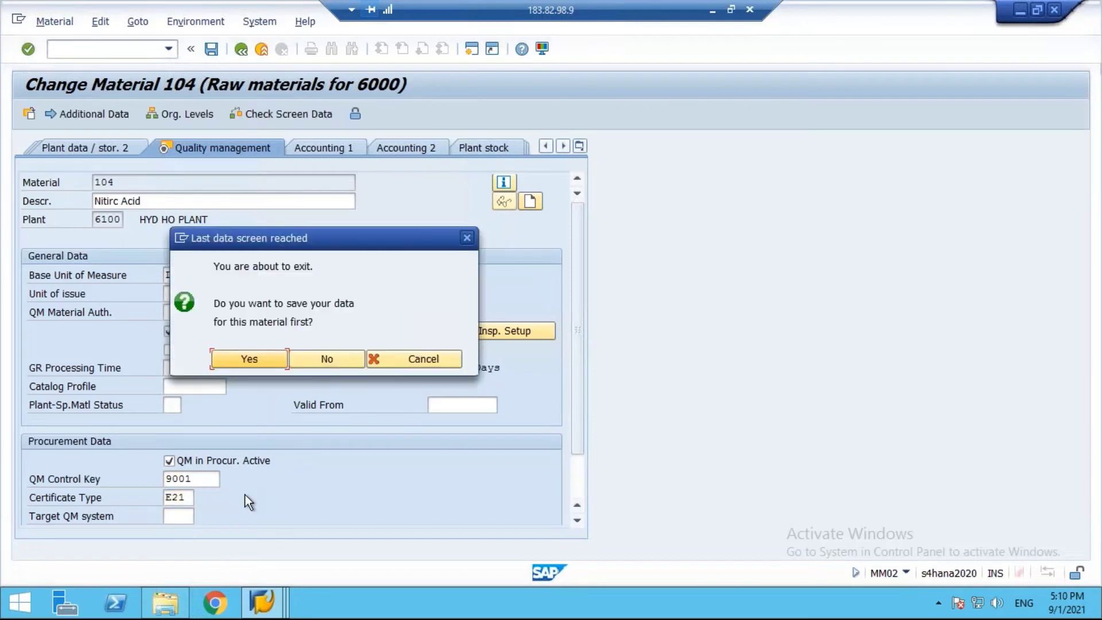
pyautogui.click(257, 362)
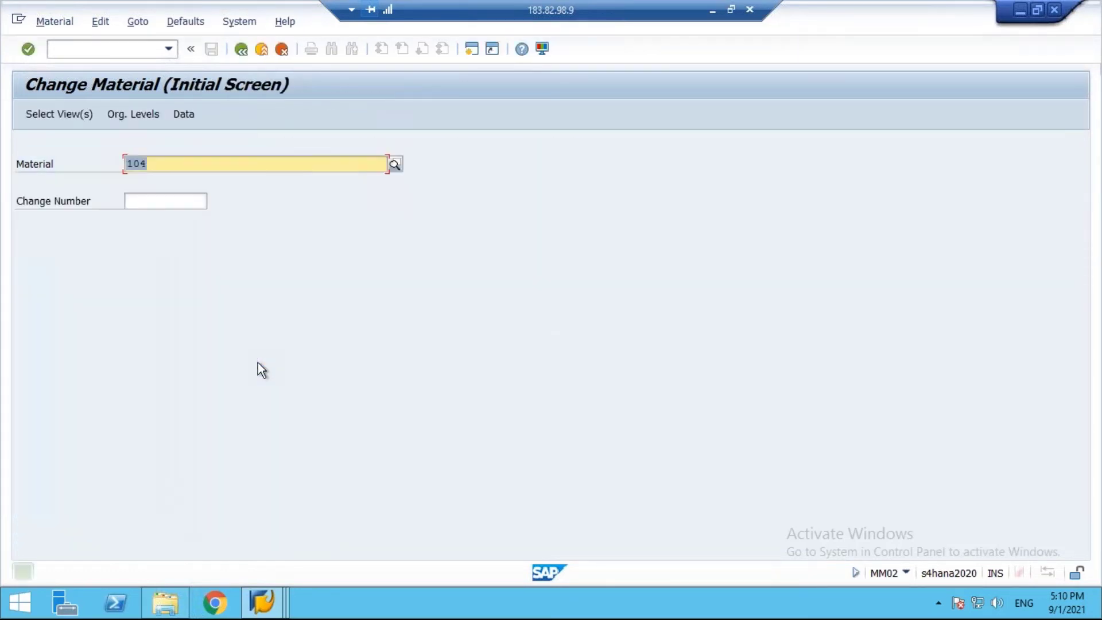
pyautogui.click(43, 22)
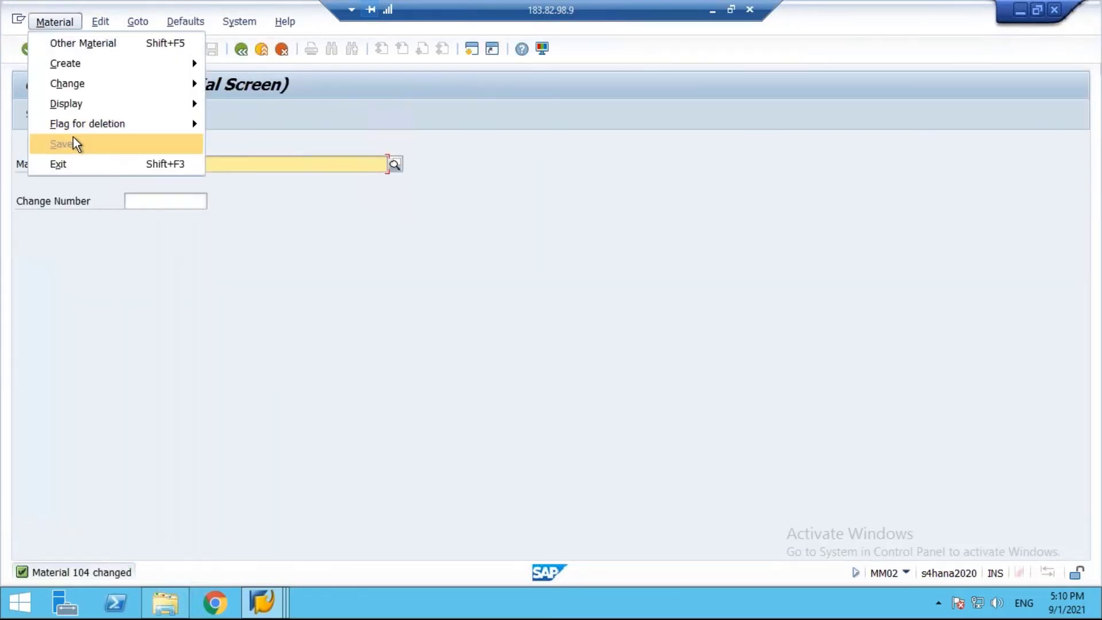
# - Display material 104 at plant 6100, verify control key 9001 (Supplier rel), then return to the purchase order window
pyautogui.moveTo(64, 103)
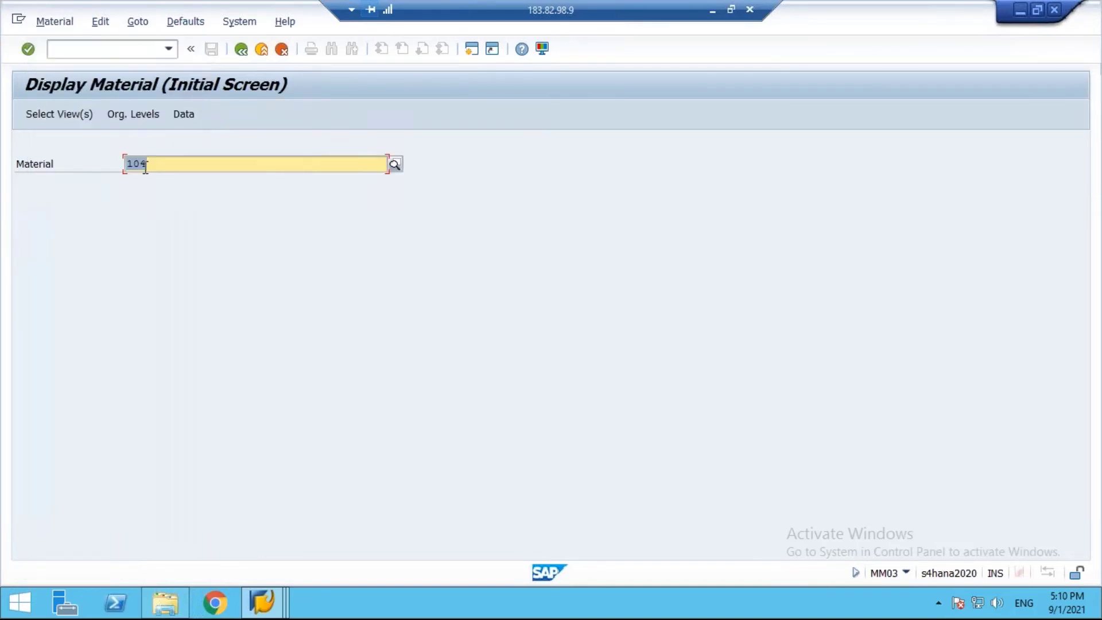
pyautogui.press('Return')
pyautogui.press('Return')
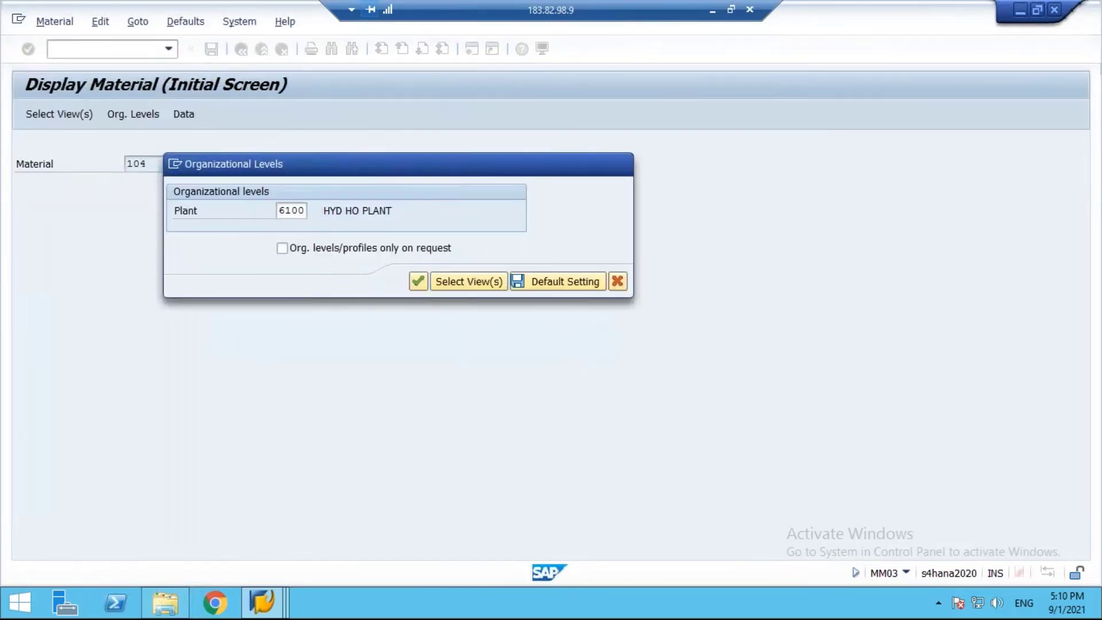
pyautogui.press('Return')
pyautogui.moveTo(310, 478); pyautogui.dragTo(253, 479)
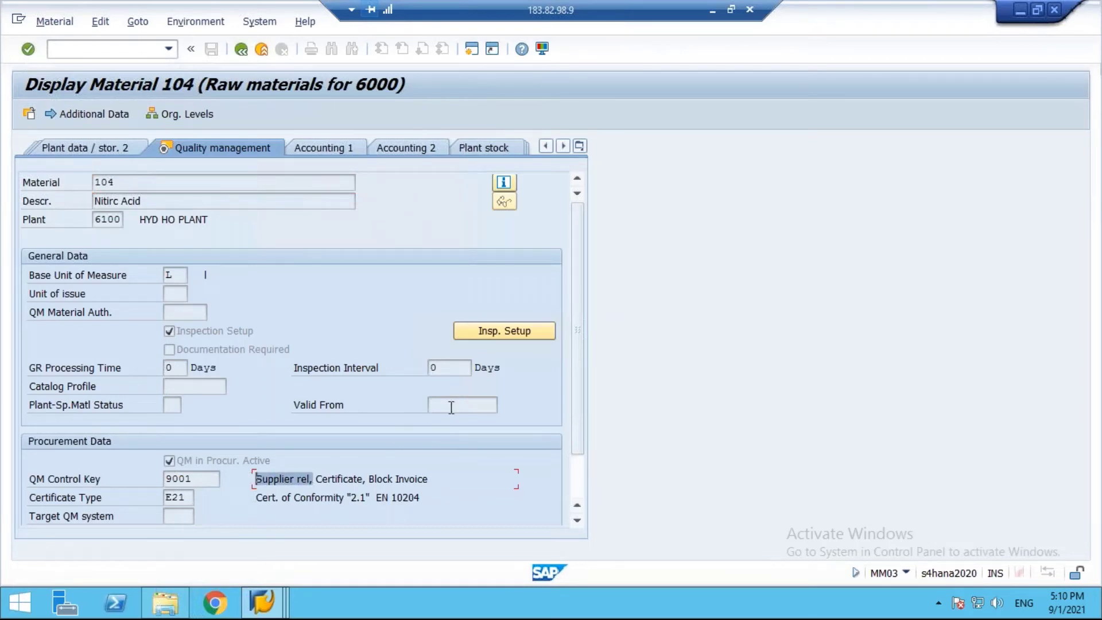
pyautogui.doubleClick(195, 483)
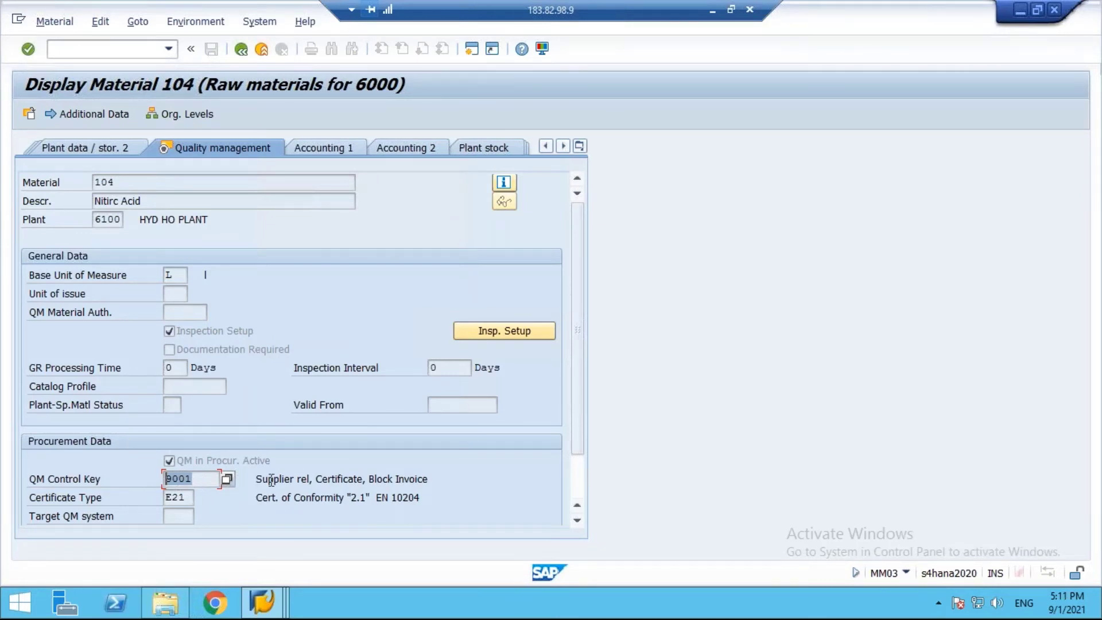
pyautogui.moveTo(254, 478); pyautogui.dragTo(310, 478)
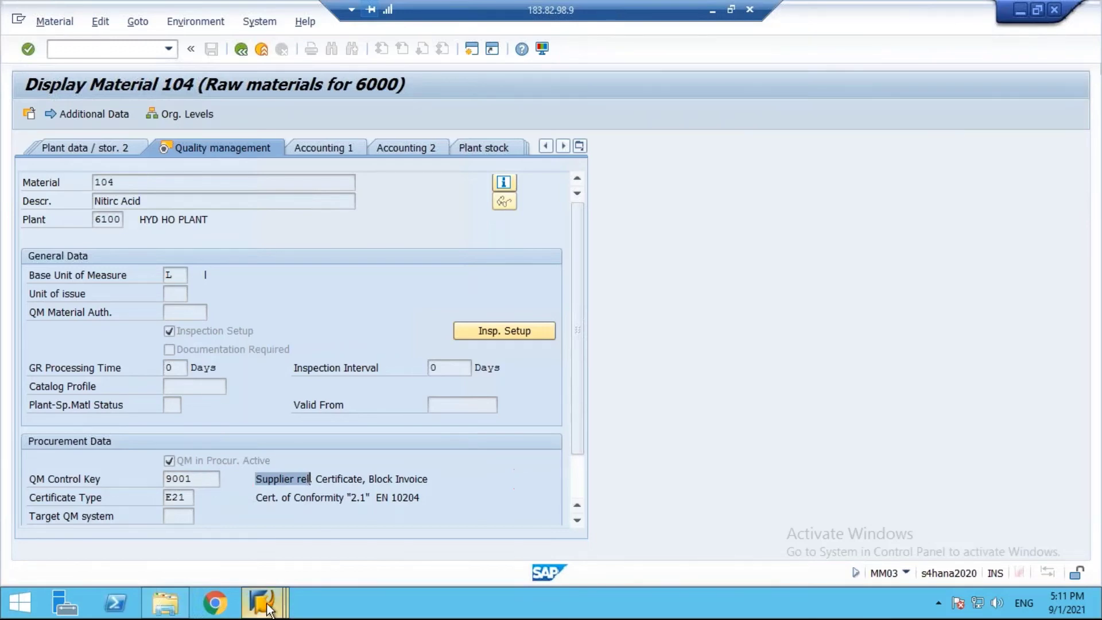
pyautogui.moveTo(281, 608)
pyautogui.click(601, 505)
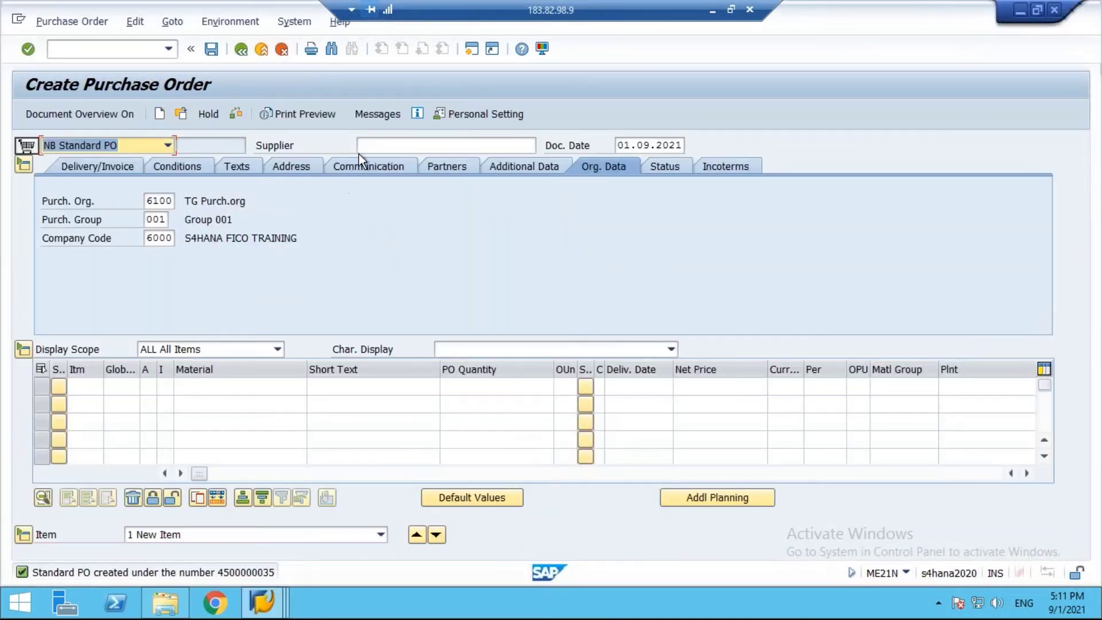
# - Start a new ME21N purchase order with the previously used supplier
pyautogui.click(235, 49)
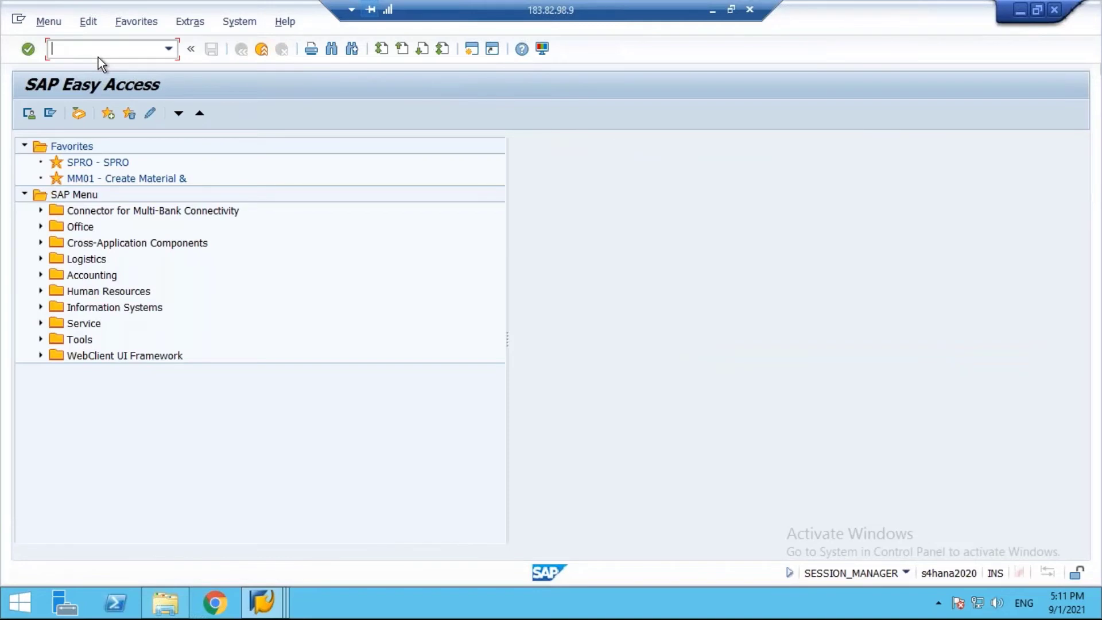
pyautogui.write('me21n')
pyautogui.press('Return')
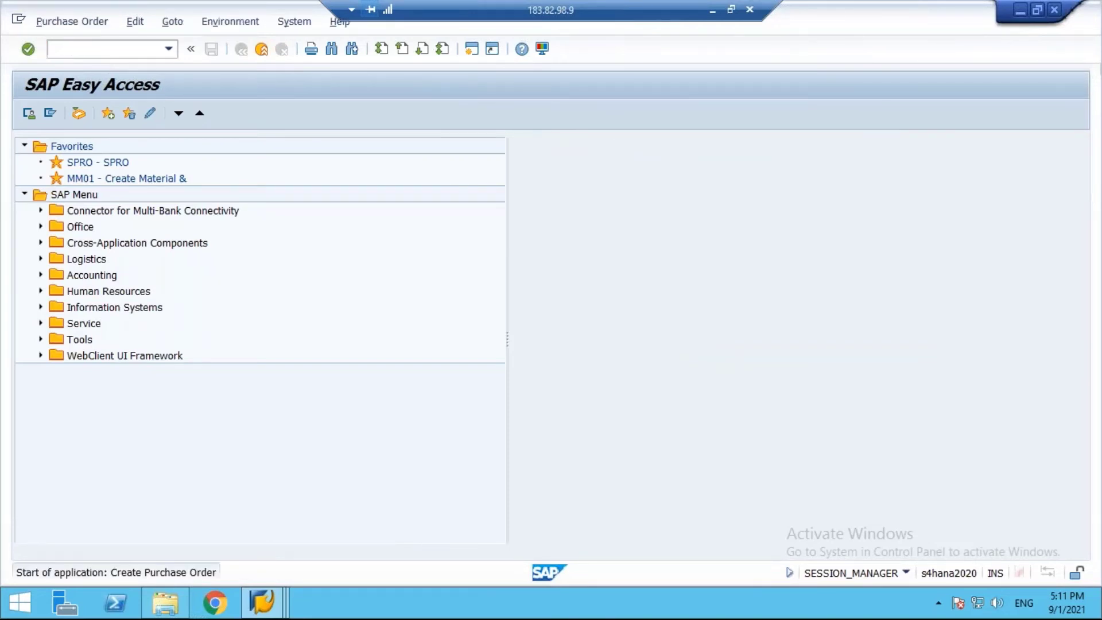
pyautogui.click(402, 143)
pyautogui.click(369, 160)
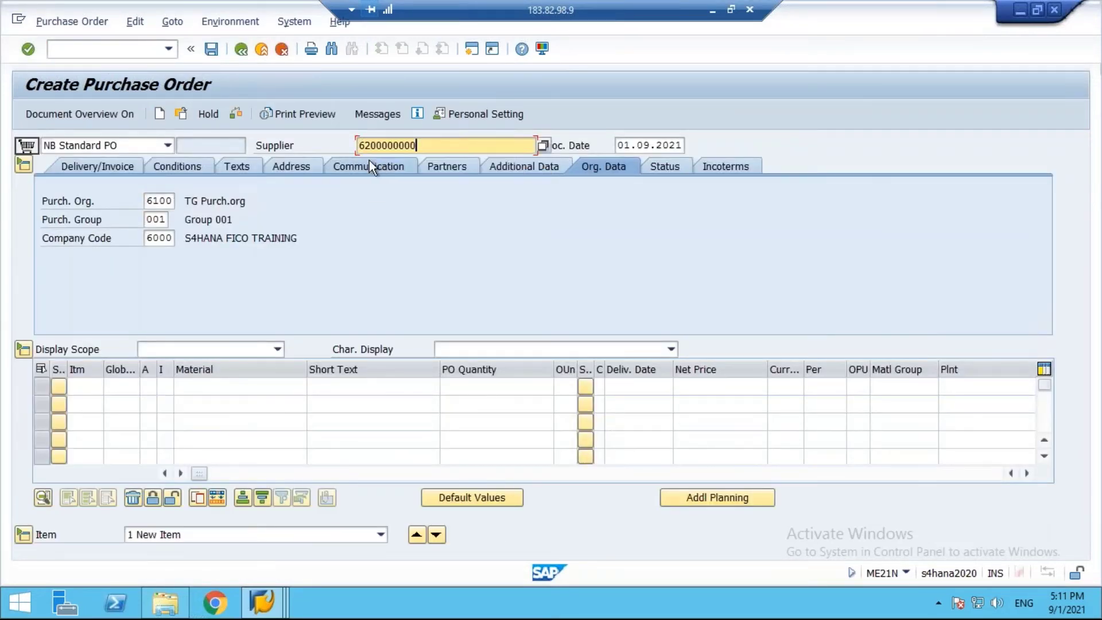
# - Add an item for material 104, quantity 100 at plant 6100, raising 'No QM info record exists'
pyautogui.click(207, 385)
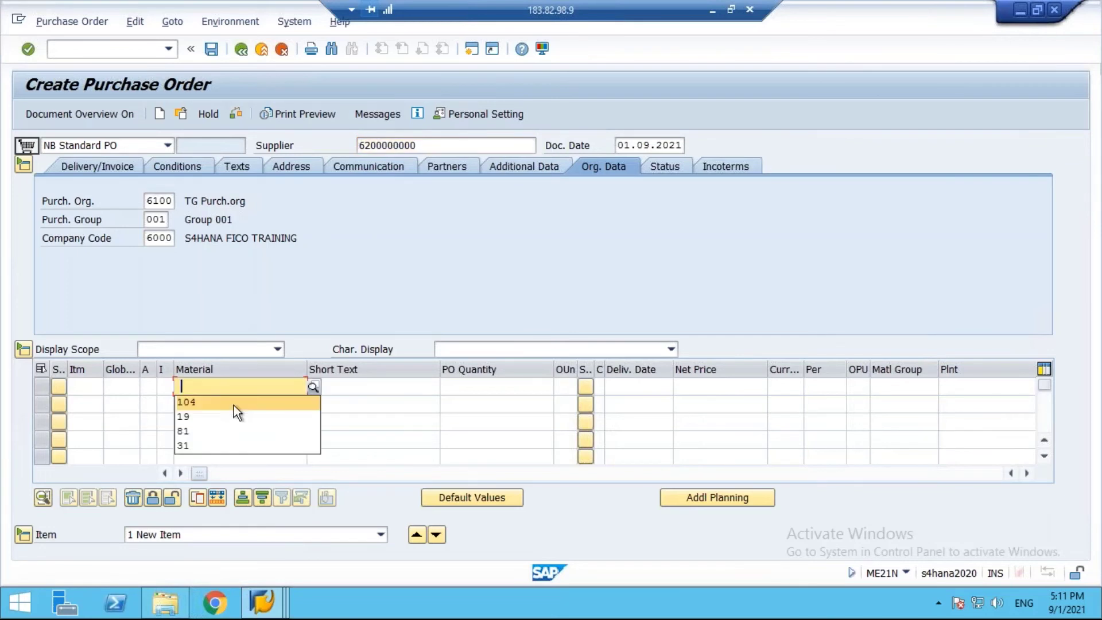
pyautogui.click(195, 402)
pyautogui.click(488, 386)
pyautogui.click(535, 401)
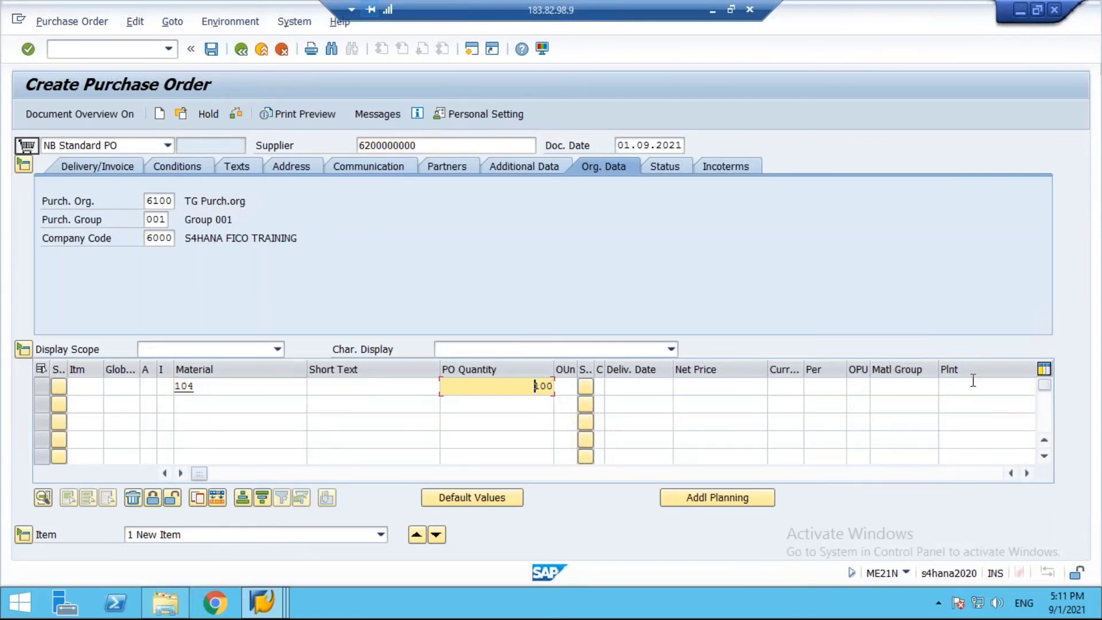
pyautogui.click(954, 389)
pyautogui.click(954, 401)
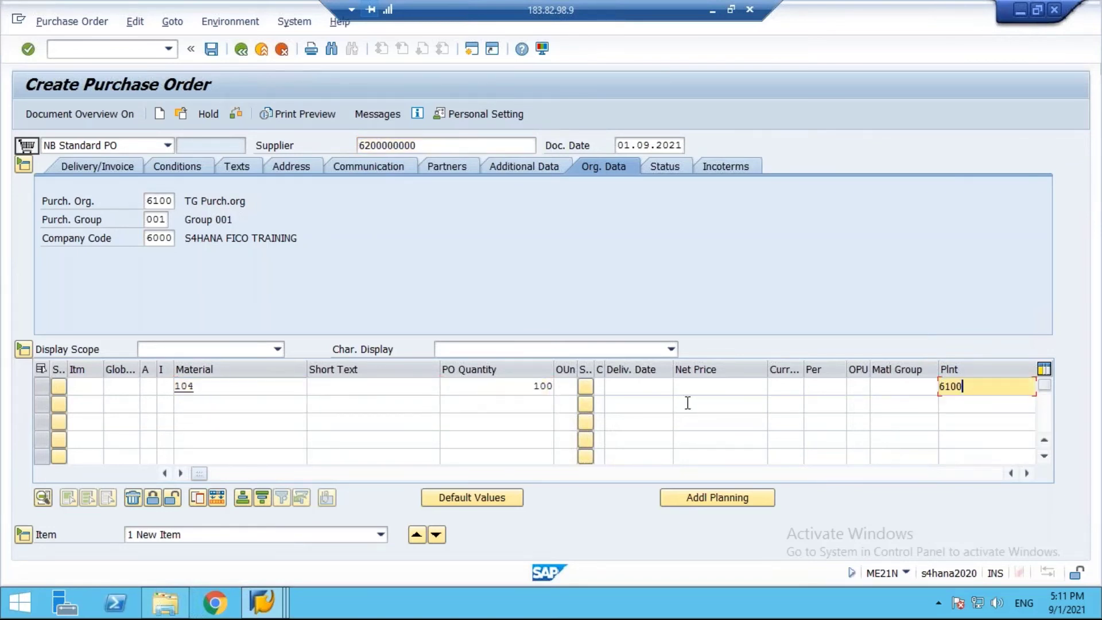
pyautogui.press('Return')
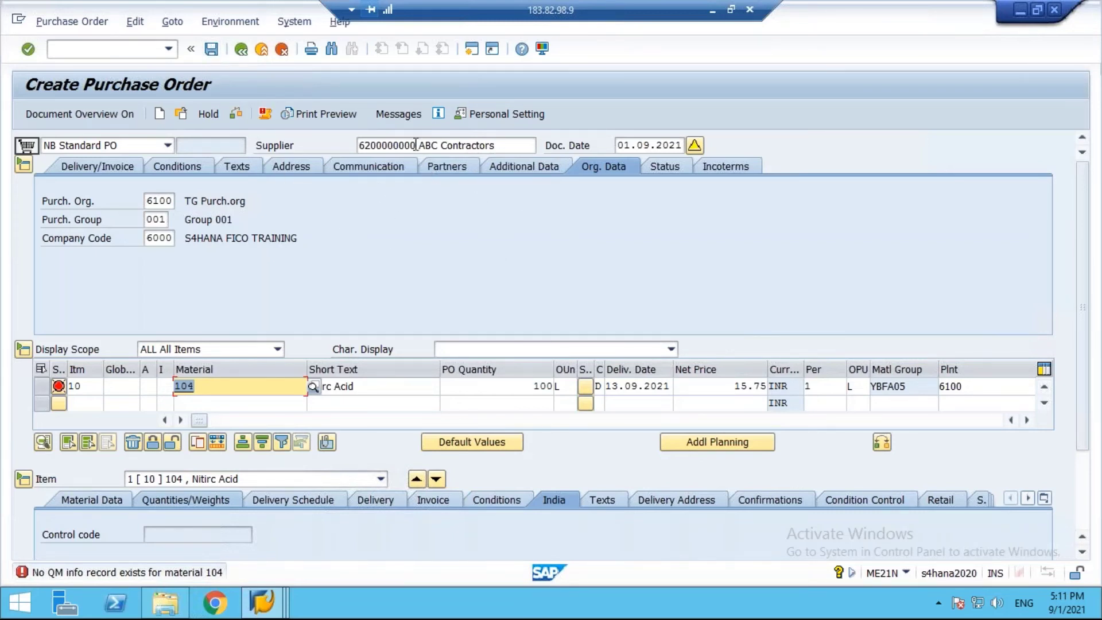
pyautogui.click(394, 144)
pyautogui.doubleClick(395, 144)
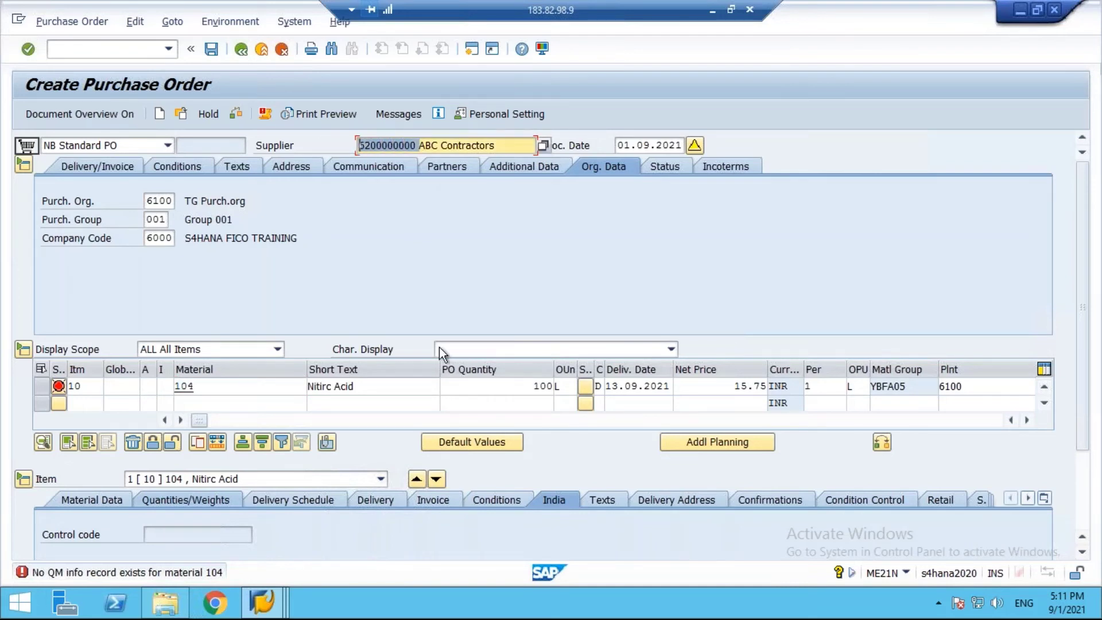